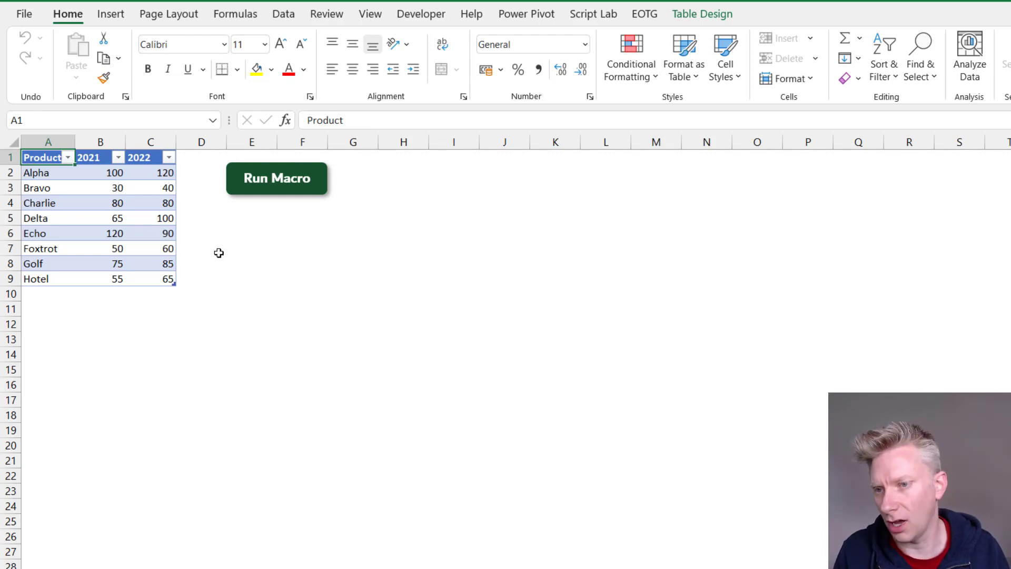
Insert a 2-D line chart from the product table and move it up beside the table
left_click(110, 186)
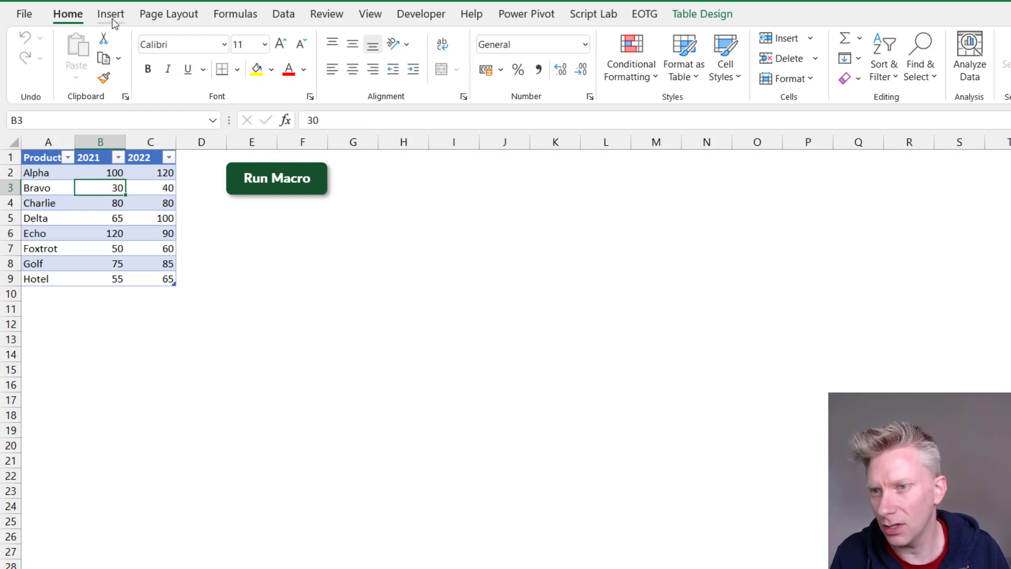
left_click(112, 19)
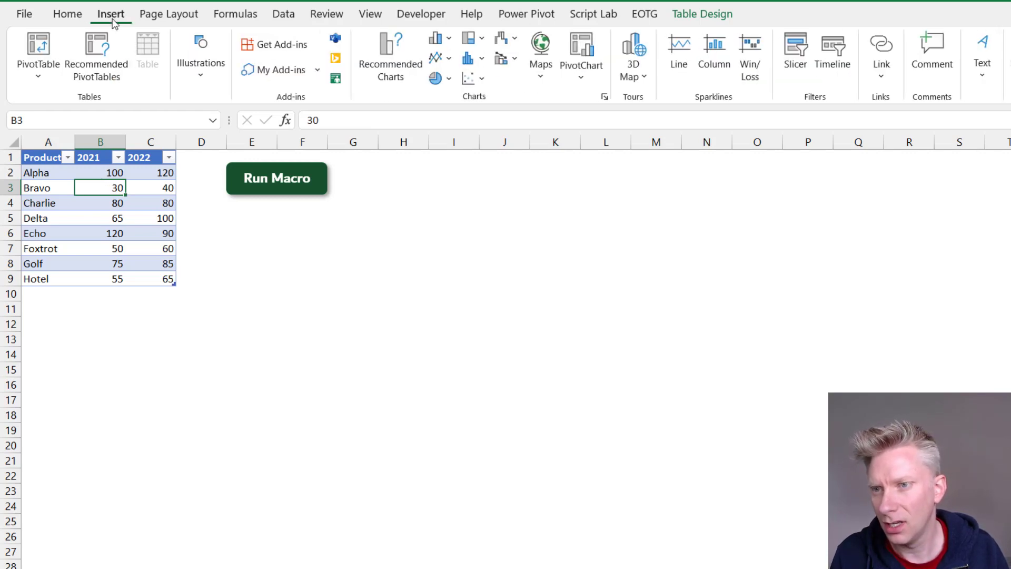
left_click(450, 58)
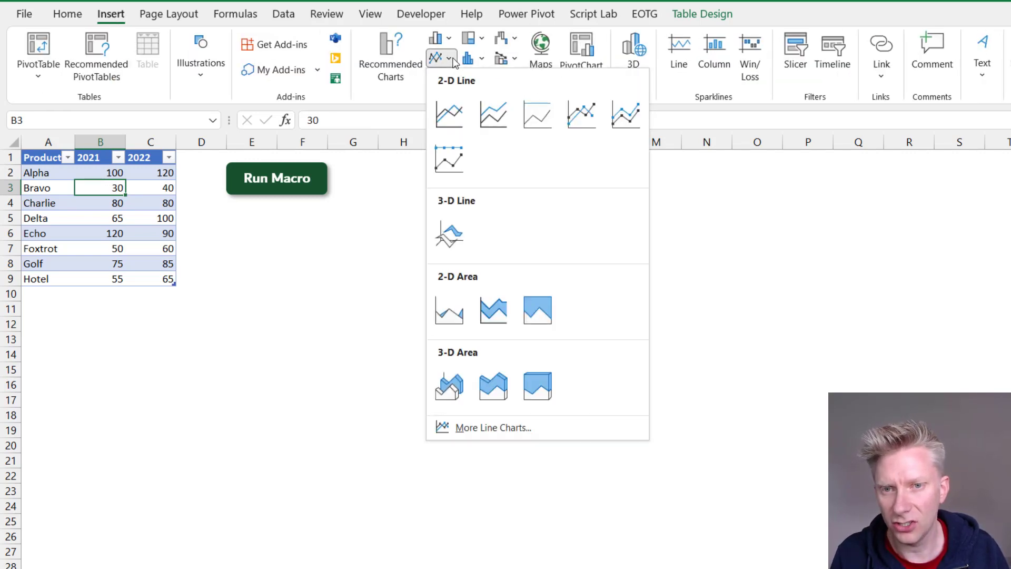
left_click(449, 113)
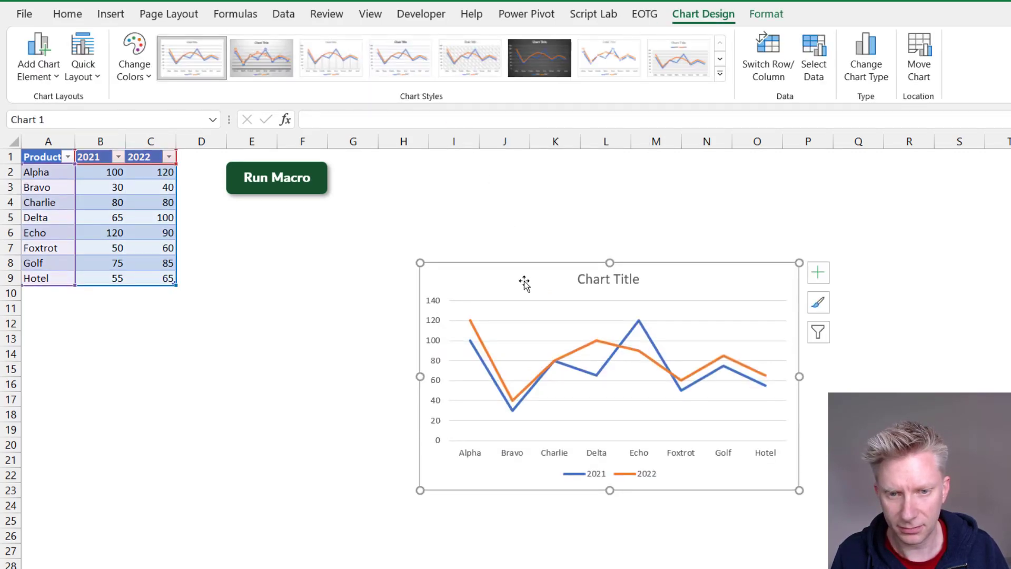
mouse_move(535, 271)
left_mouse_down()
mouse_move(404, 235)
mouse_move(399, 224)
left_mouse_up()
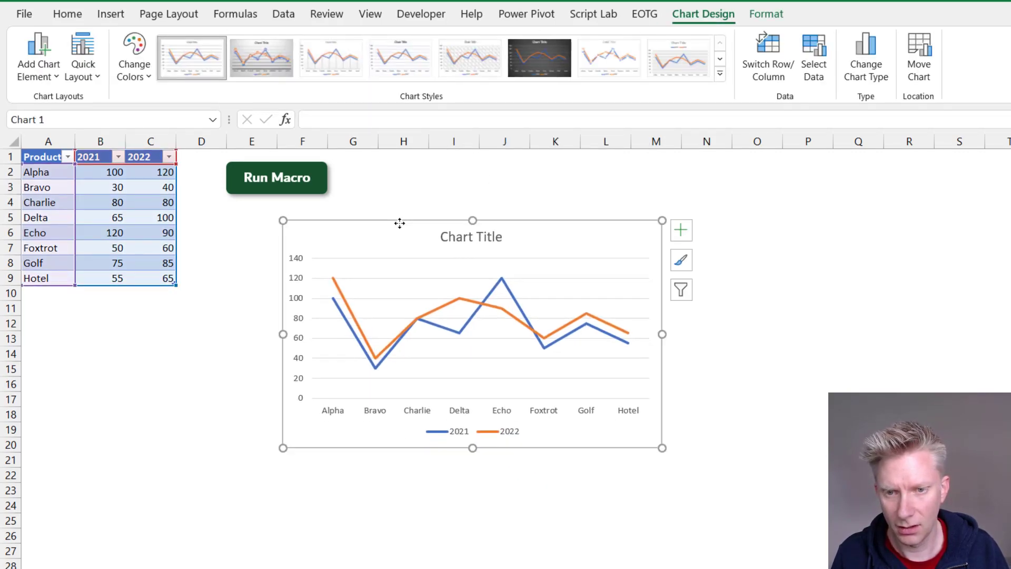
Switch rows and columns so each product Alpha–Hotel is its own line, and make the chart taller
right_click(404, 270)
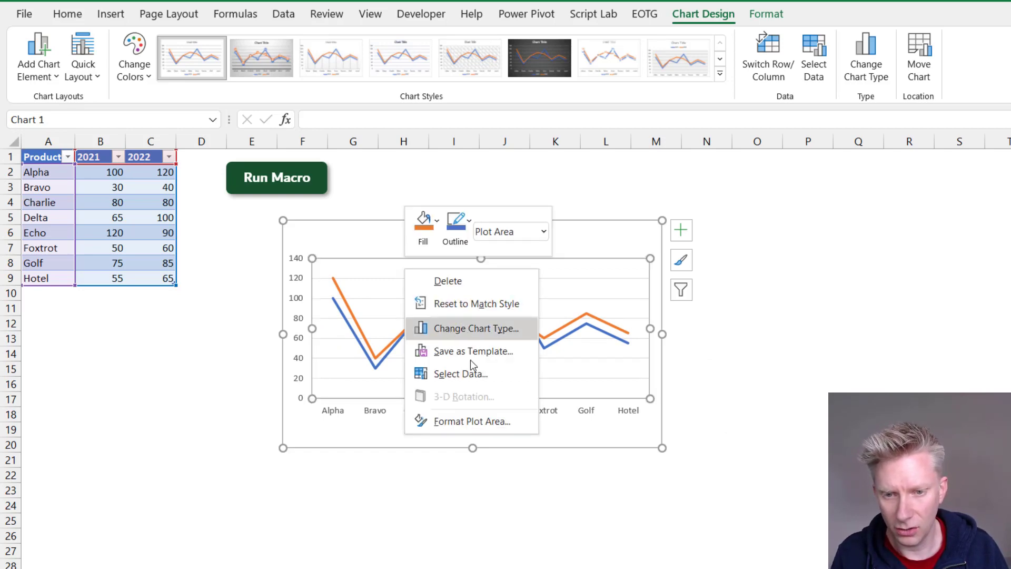
left_click(469, 373)
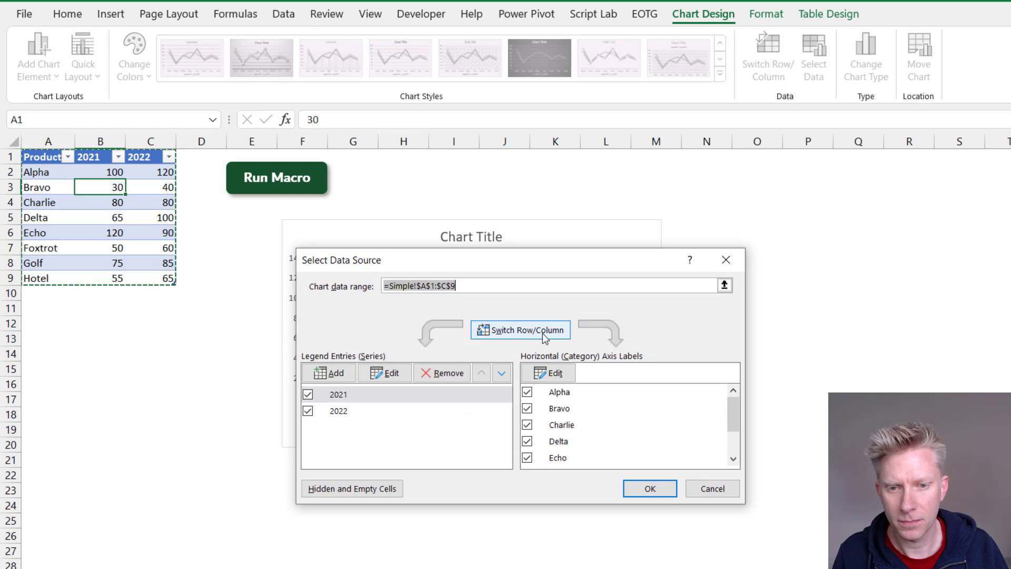
left_click(542, 333)
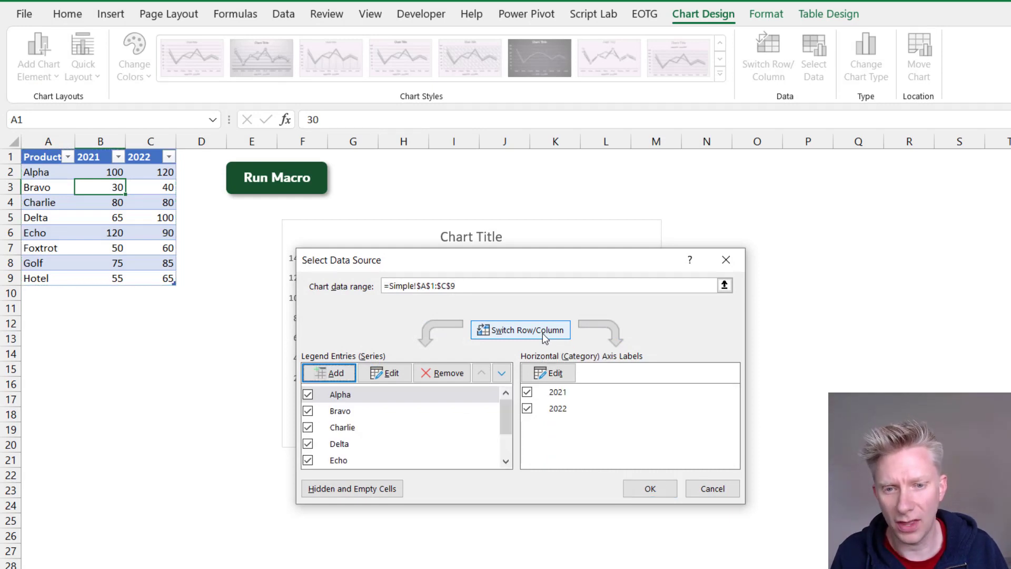
left_click(650, 485)
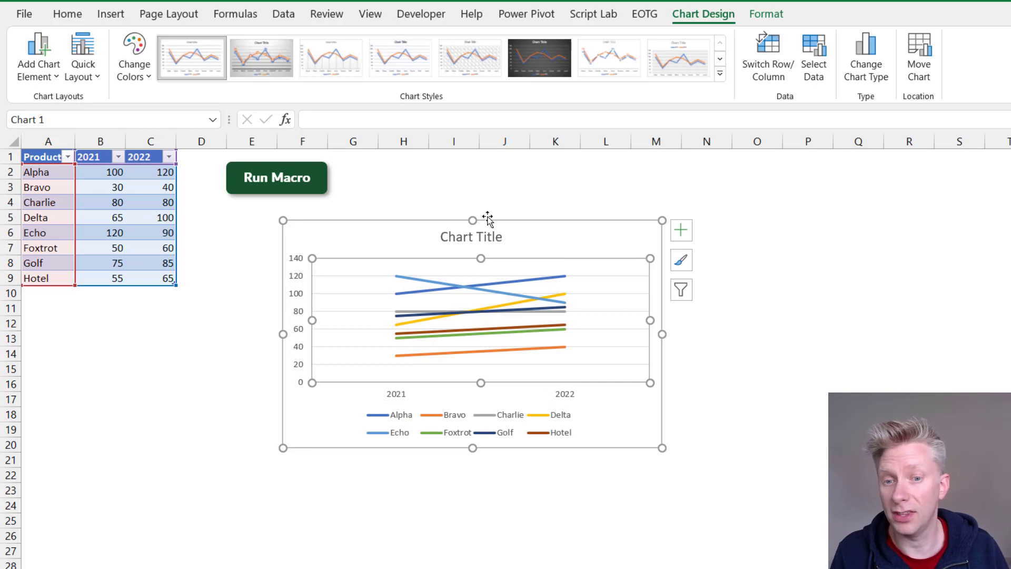
left_click_drag(472, 220, 474, 184)
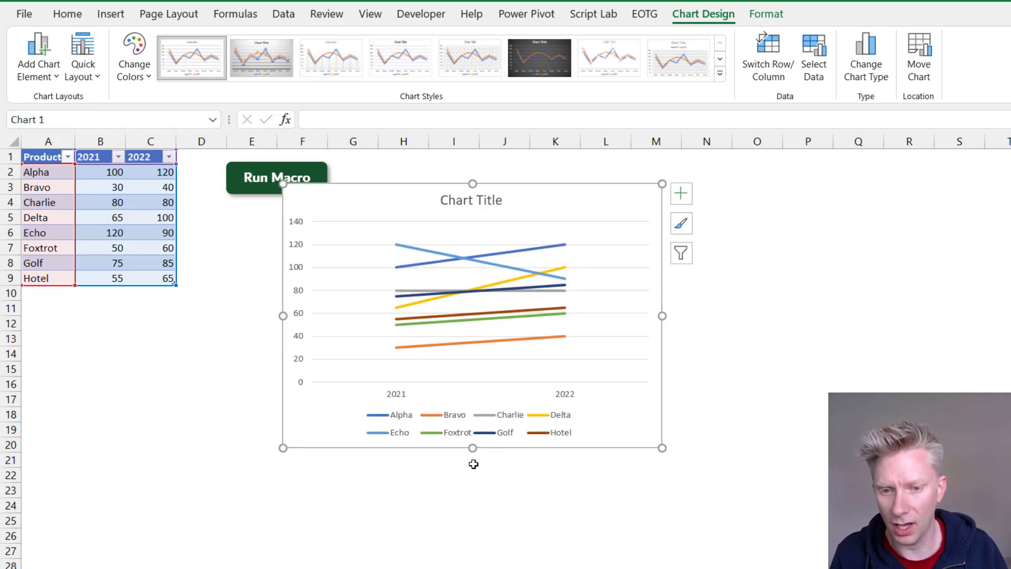
left_click_drag(473, 448, 469, 536)
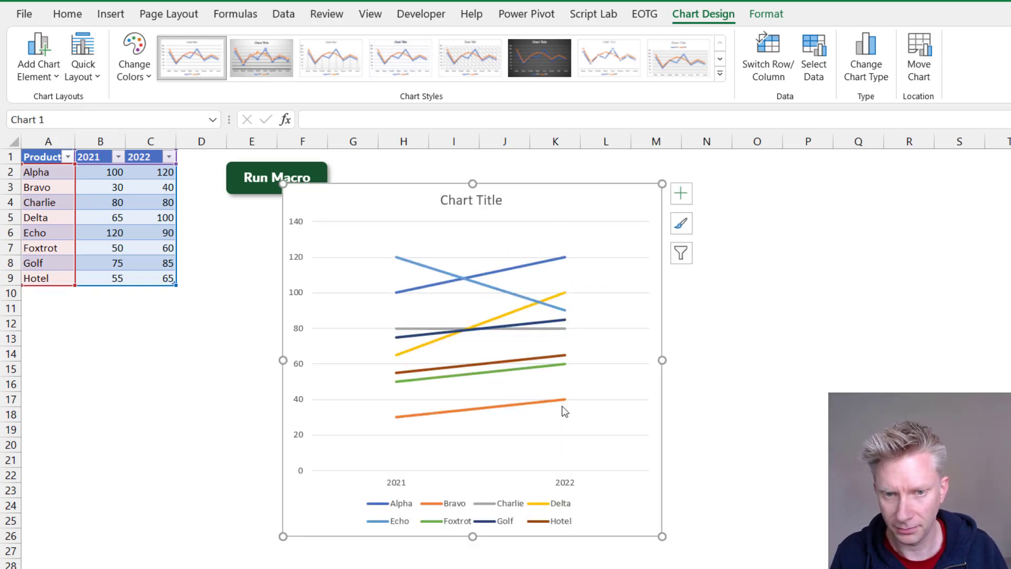
Delete the legend, chart title, vertical axis and gridlines, and narrow the plot area from the left
left_click(536, 516)
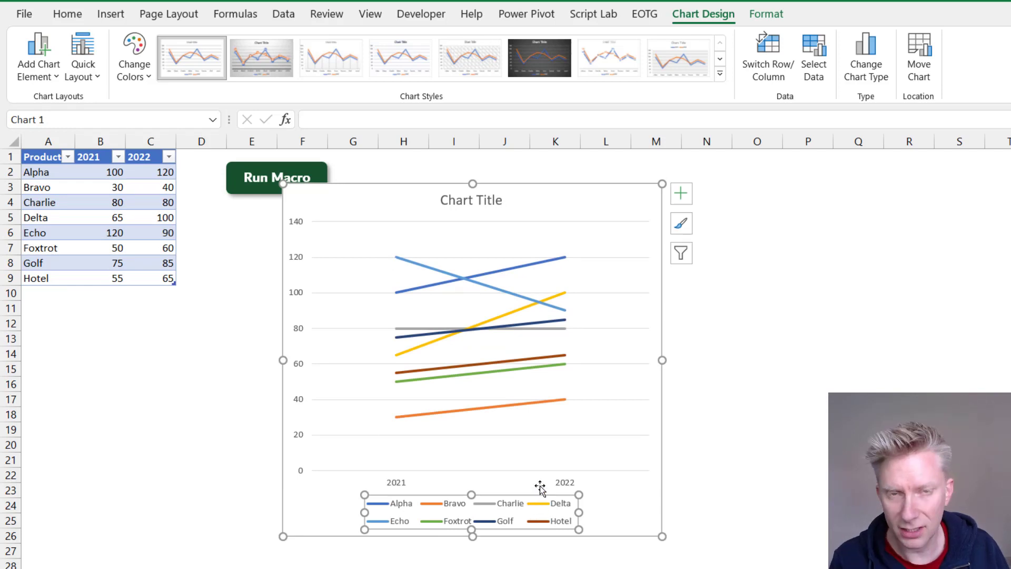
key("Delete")
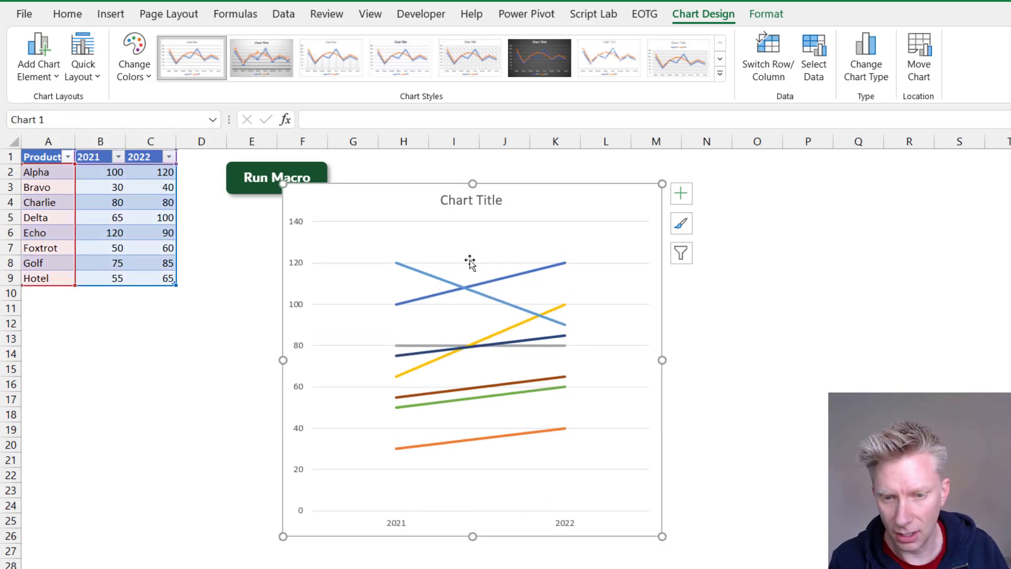
left_click(480, 207)
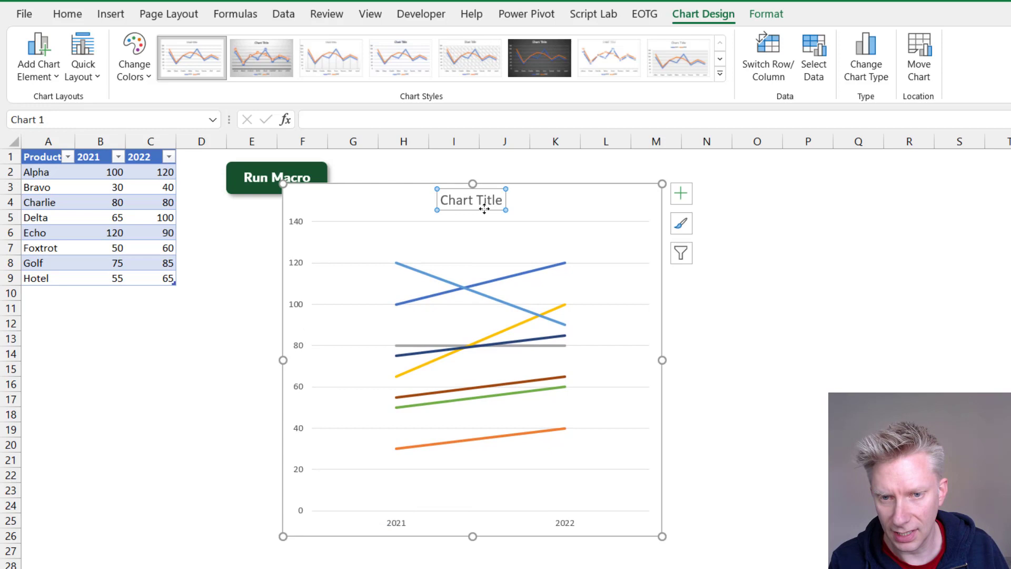
key("Delete")
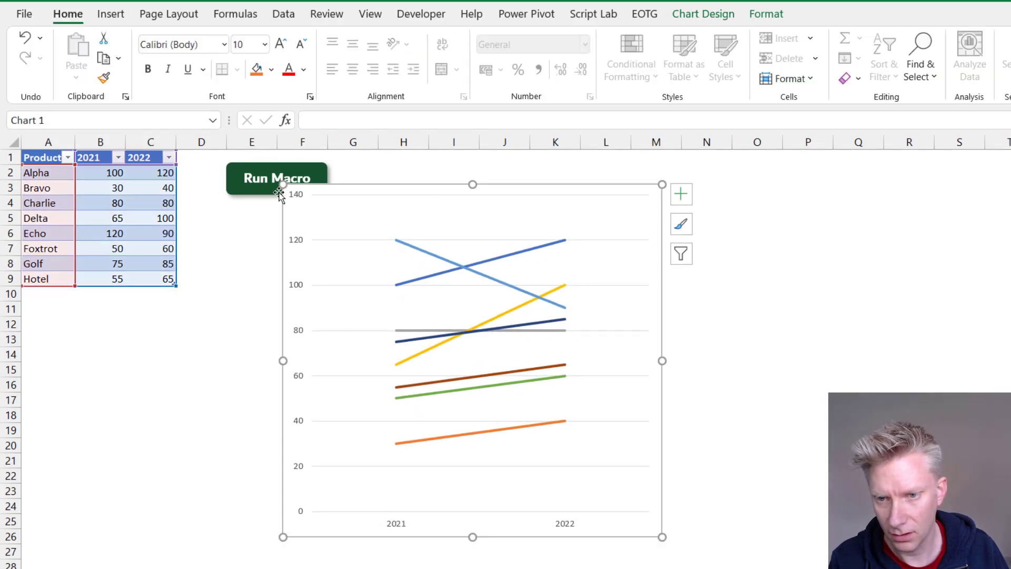
left_click(295, 195)
key("Delete")
left_click(345, 200)
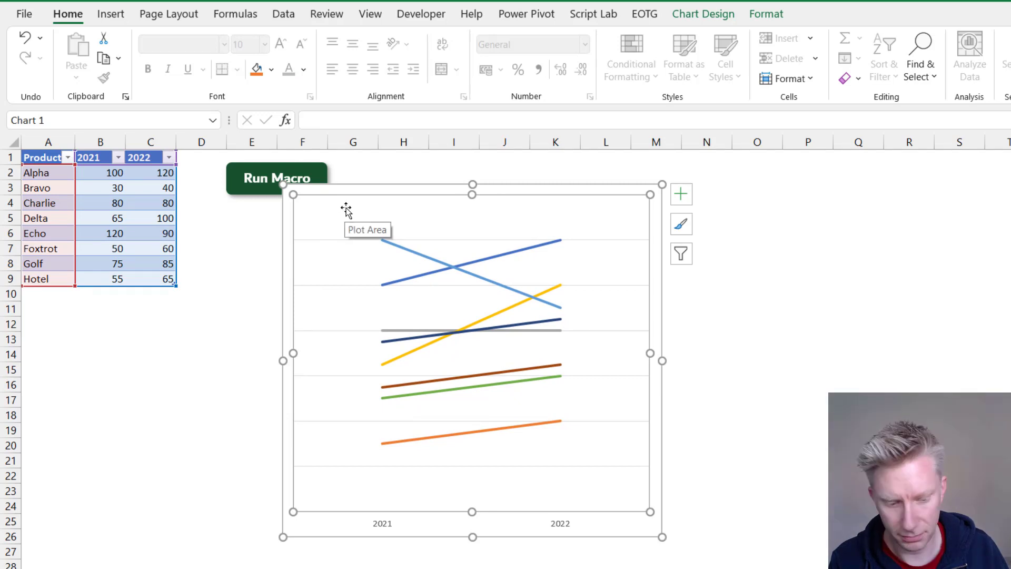
left_click(336, 240)
key("Delete")
left_click_drag(283, 361, 337, 360)
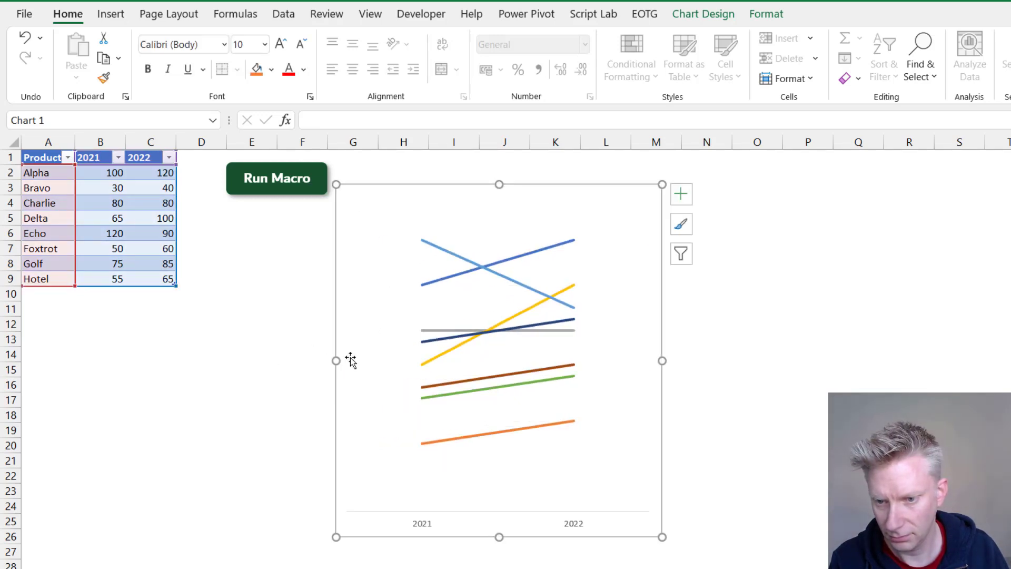
Set the 2021/2022 axis position to On tick marks and narrow the plot area further
right_click(580, 523)
left_click(606, 509)
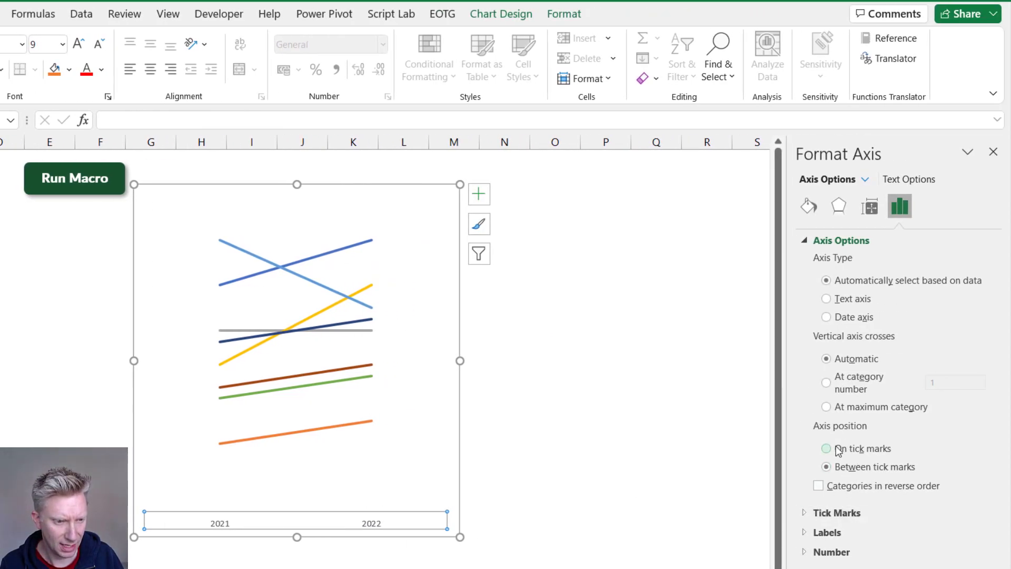
left_click(844, 449)
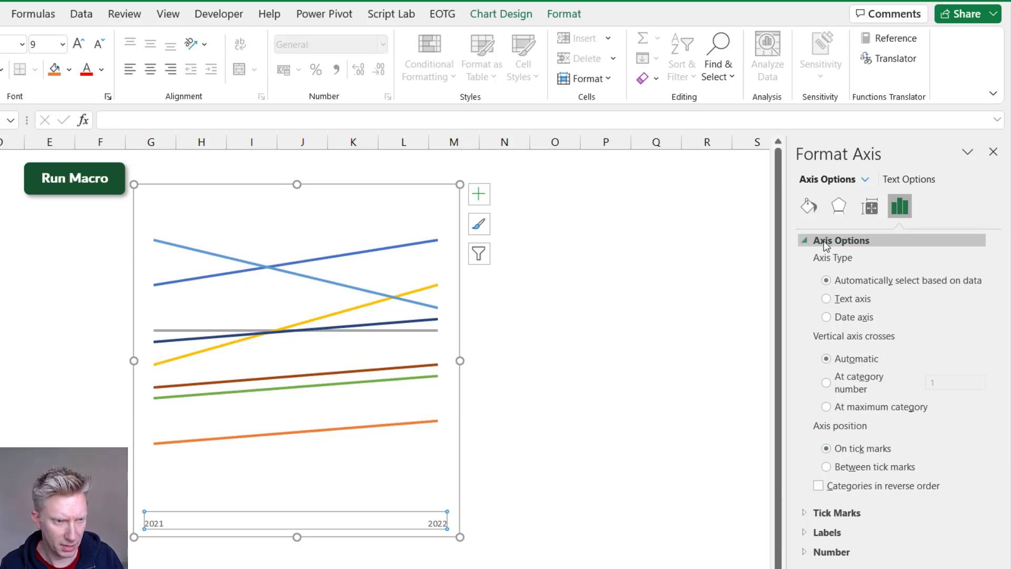
left_click(537, 395)
left_click(361, 356)
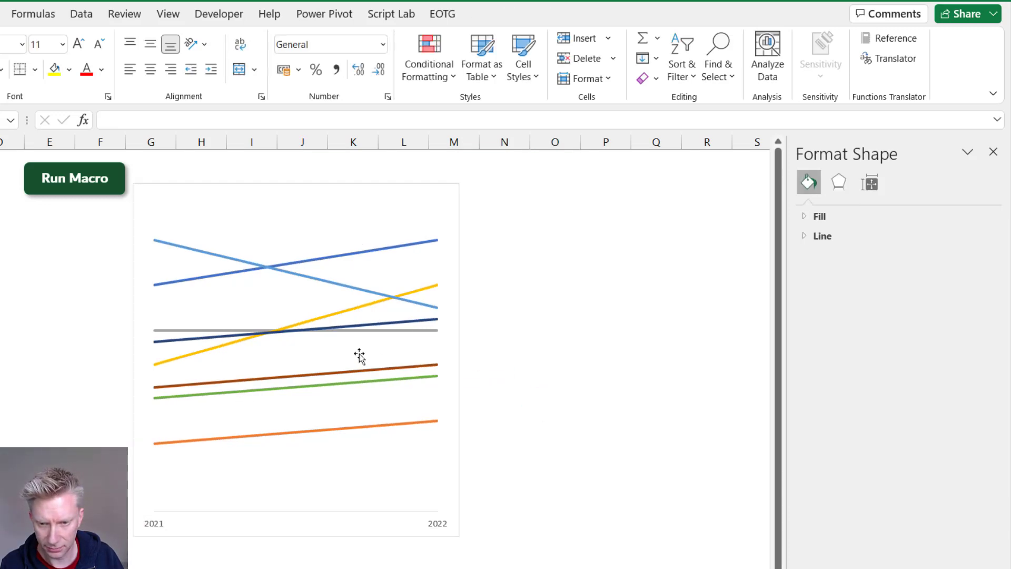
left_click_drag(217, 350, 192, 350)
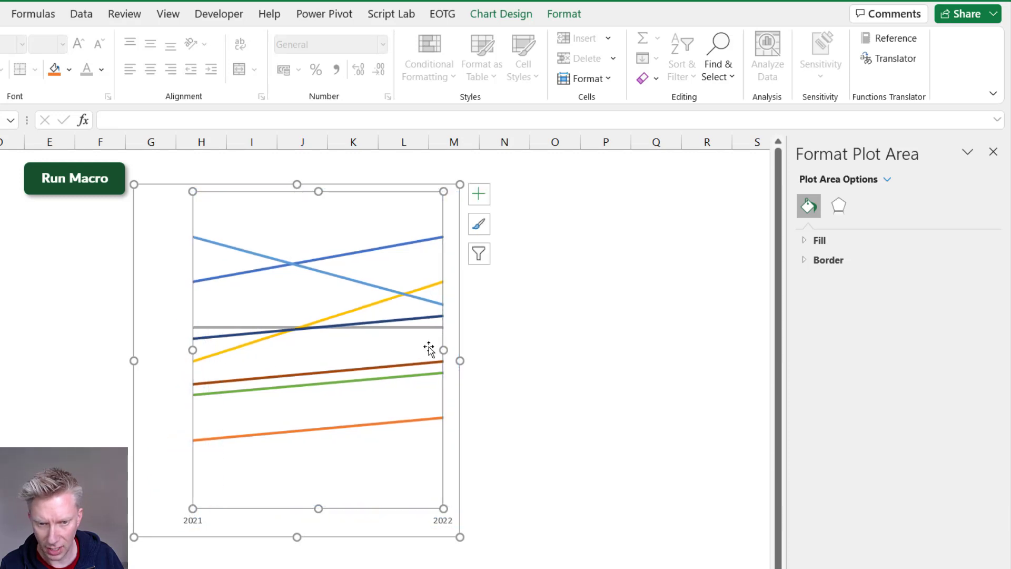
left_click_drag(443, 350, 384, 354)
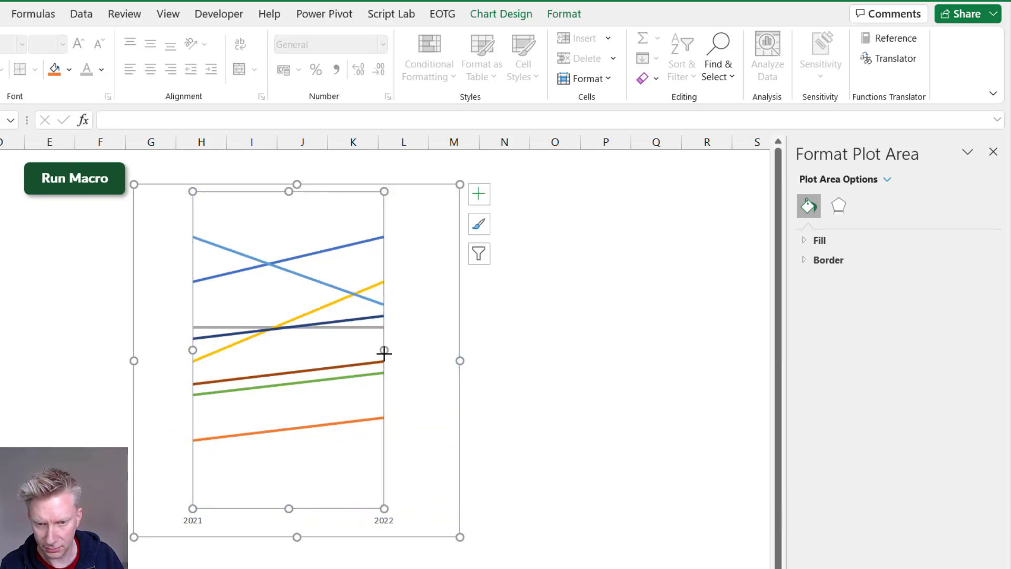
Give the Echo series a solid line in Format Data Series
left_click(510, 367)
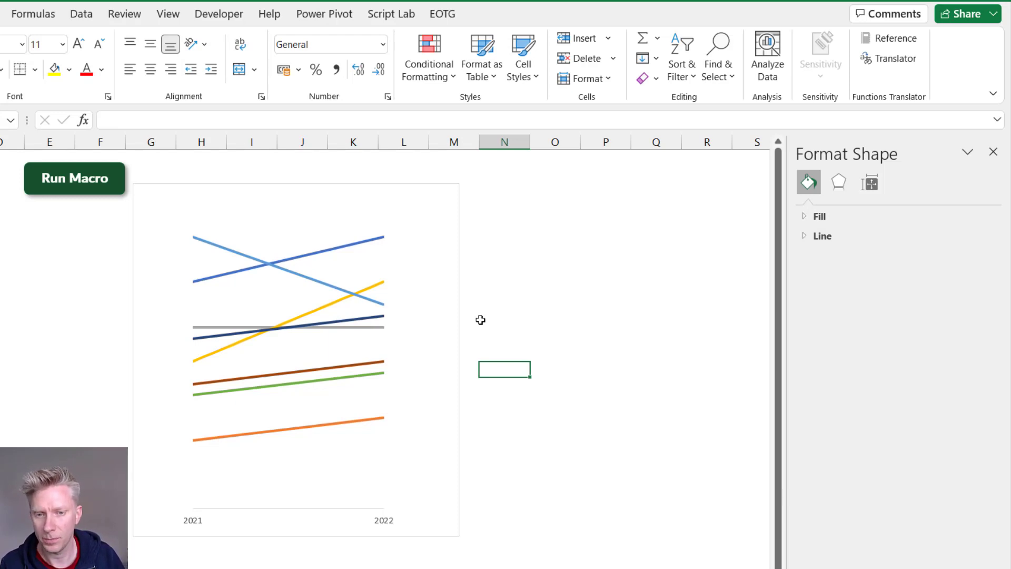
left_click(242, 254)
right_click(242, 253)
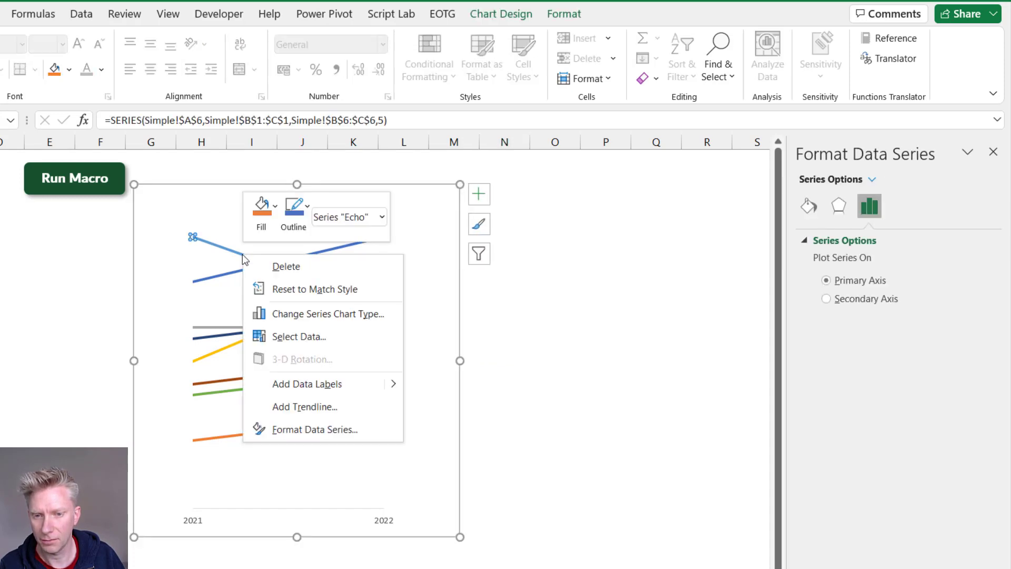
left_click(336, 428)
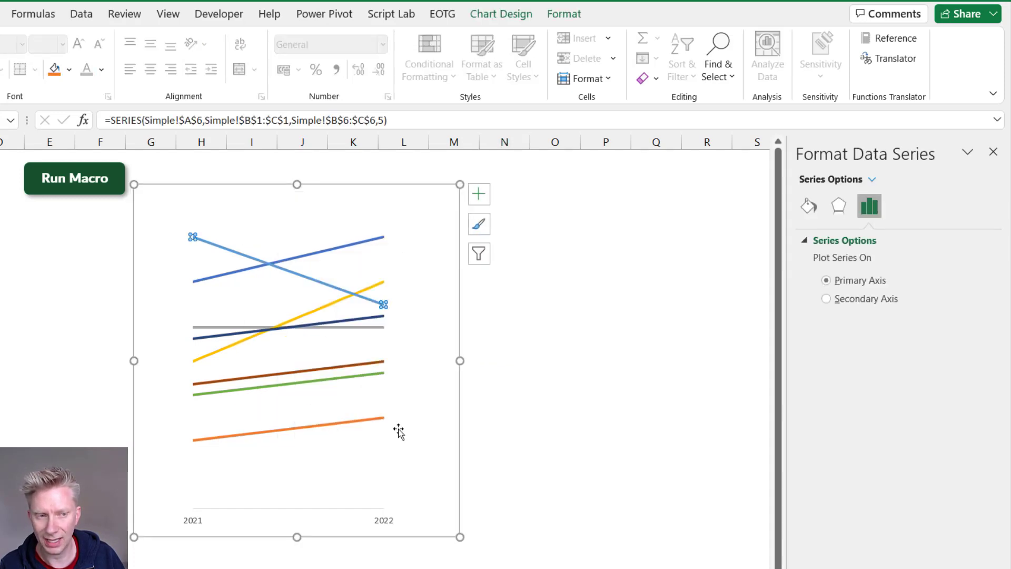
left_click(810, 207)
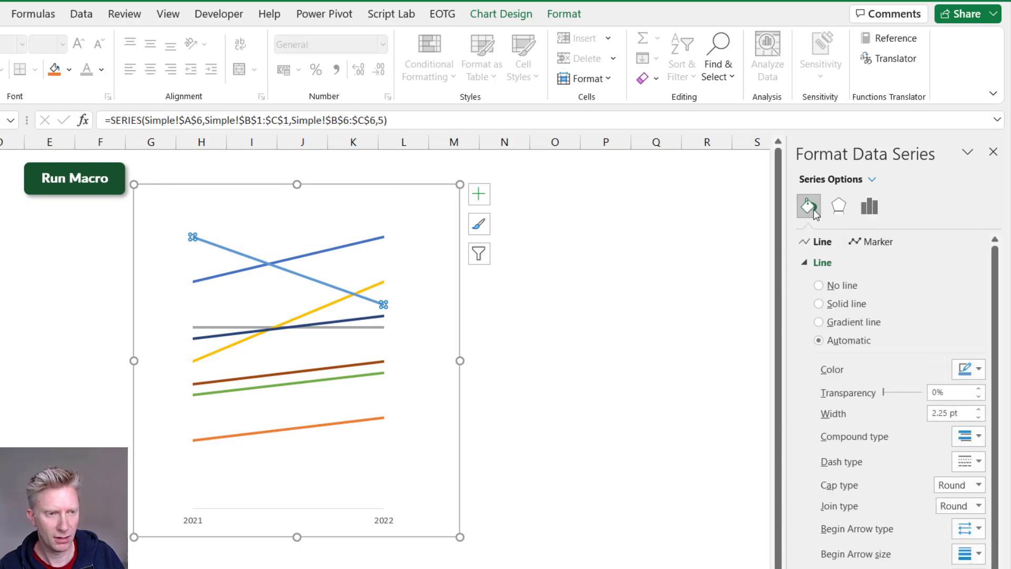
left_click(856, 306)
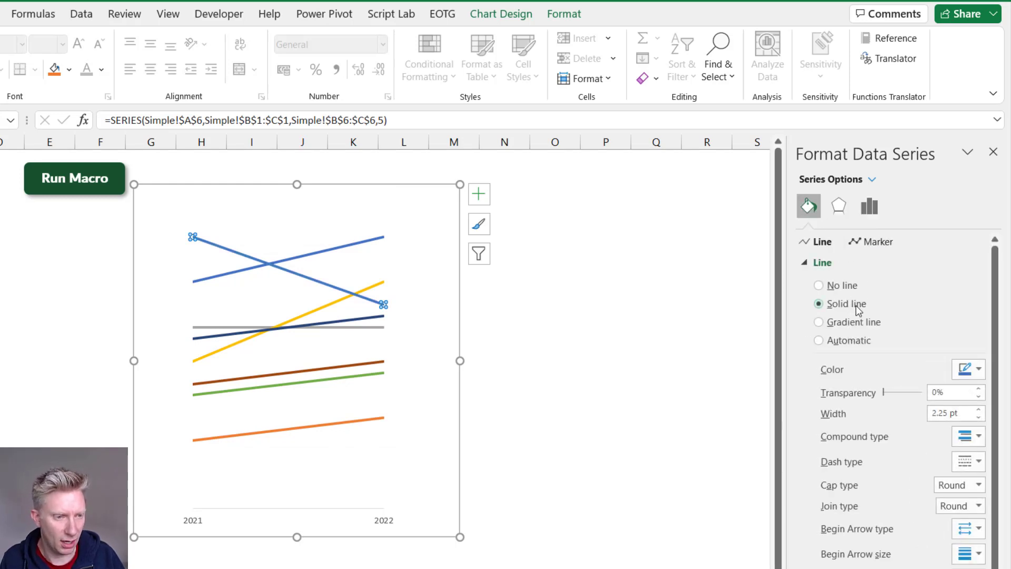
Colour the Echo line custom grey with RGB 125, 125, 125
left_click(979, 369)
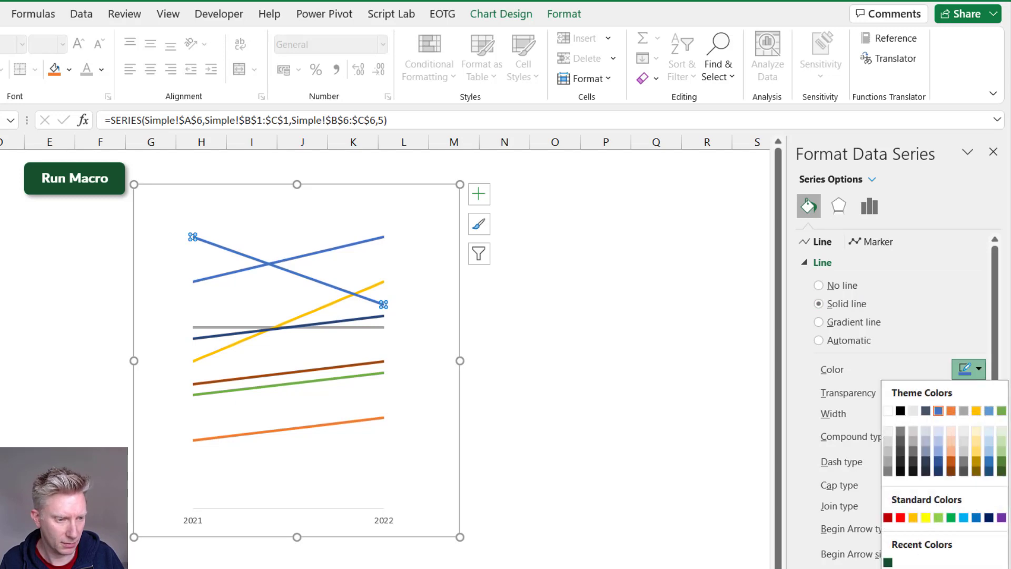
left_click(927, 568)
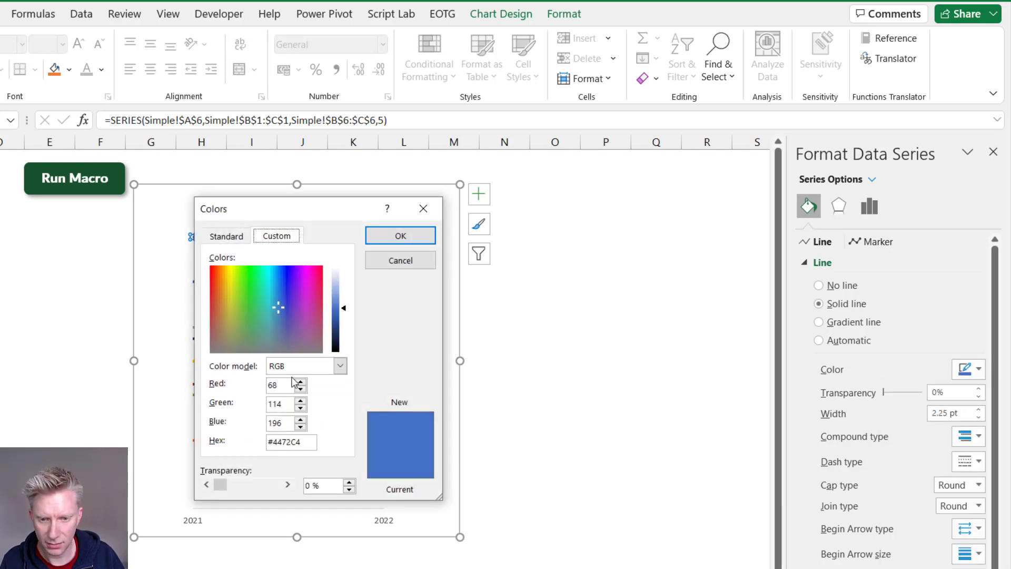
double_click(272, 385)
type("125")
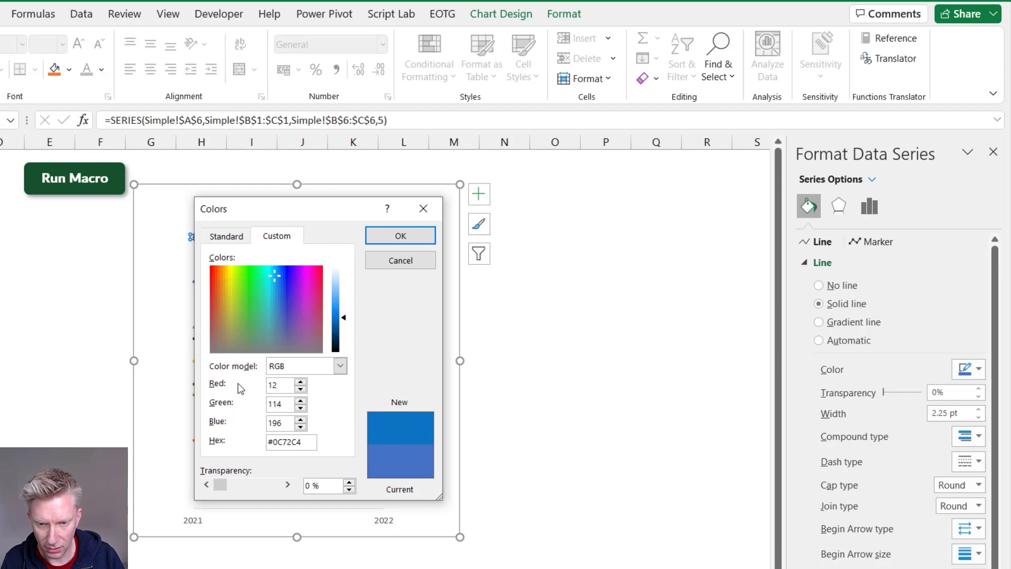
key("Tab")
type("125")
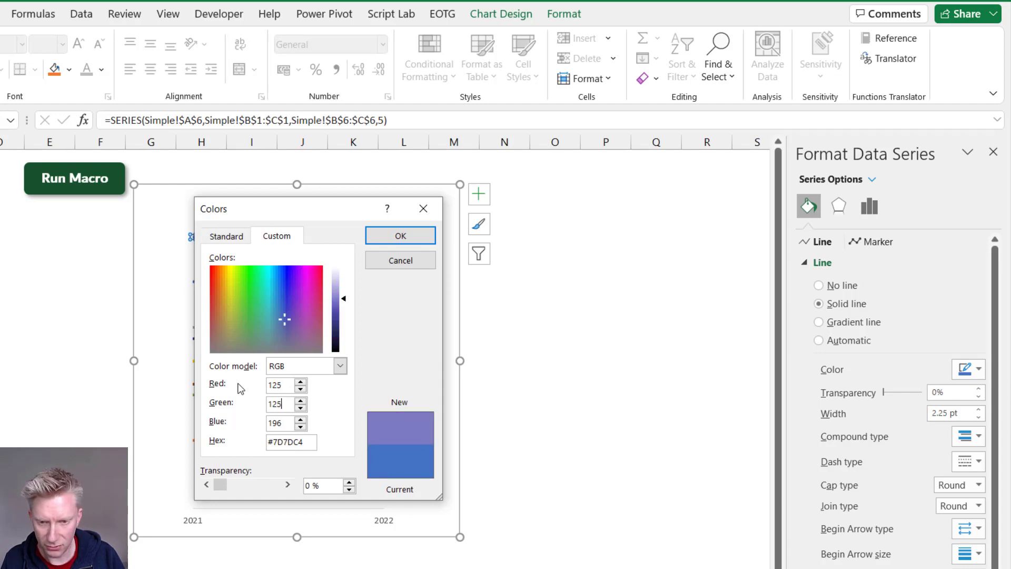
key("Tab")
type("125")
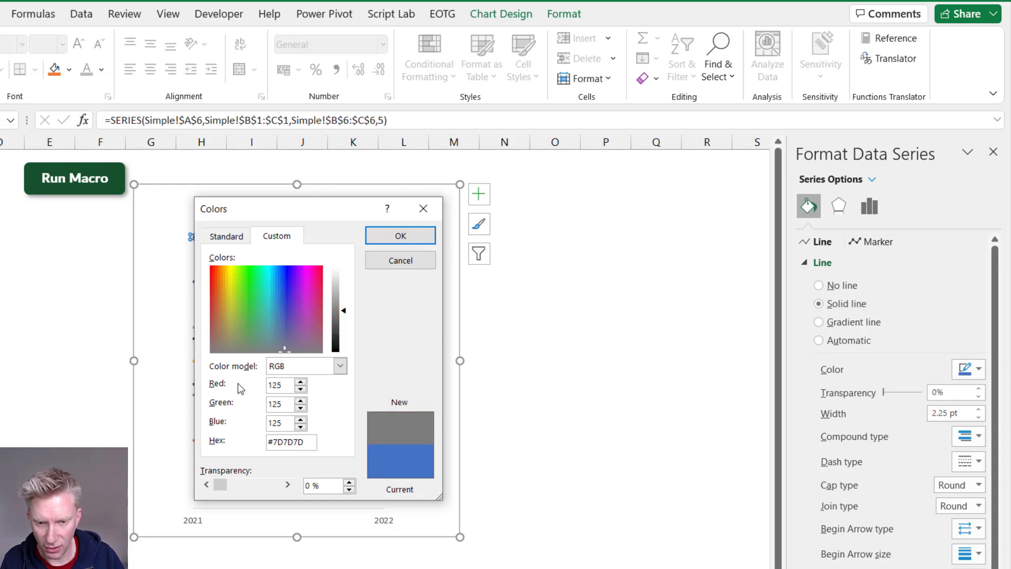
key("Tab")
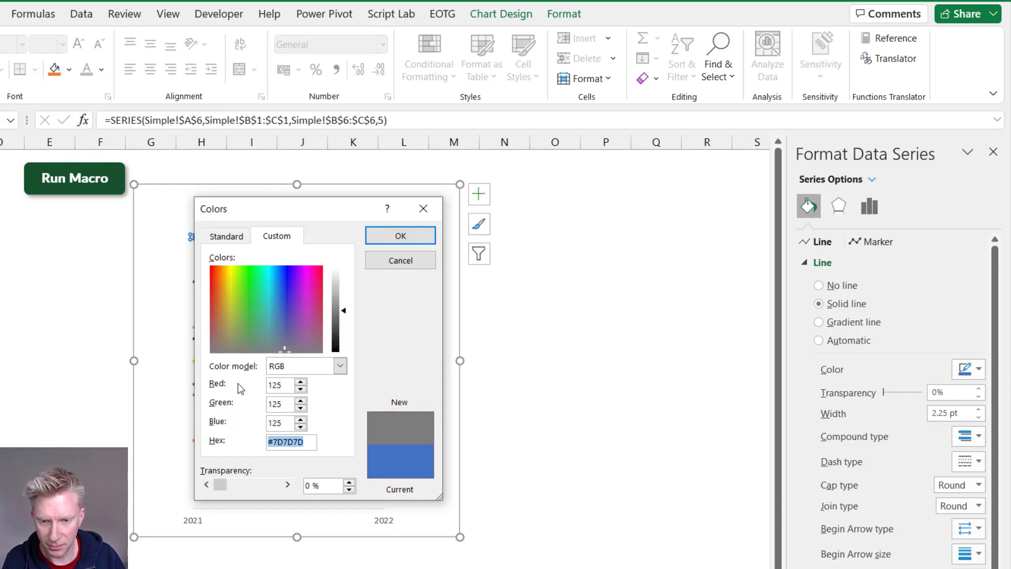
left_click(406, 236)
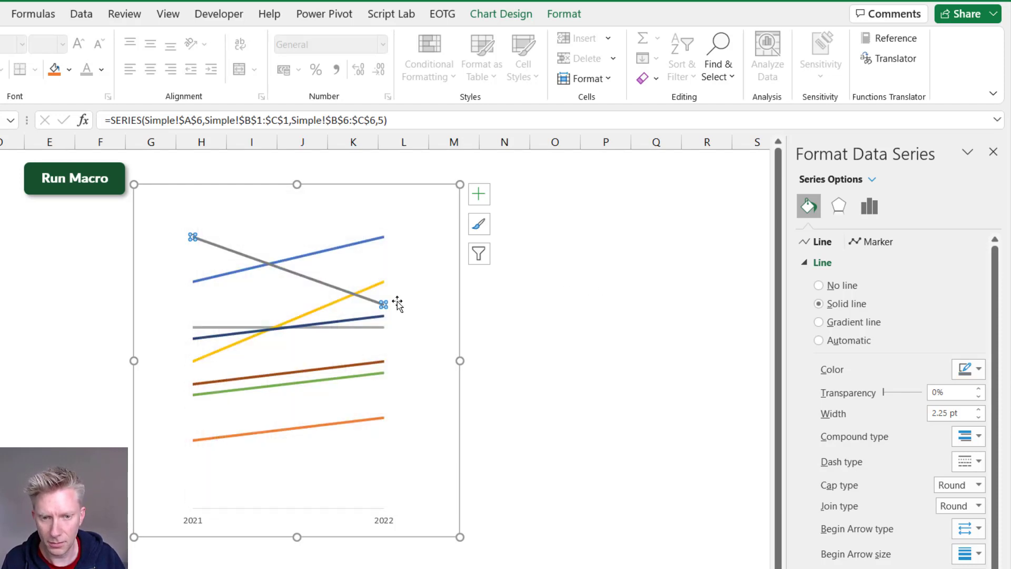
Add data labels to the Echo line and select its 2021 label of 120
right_click(340, 290)
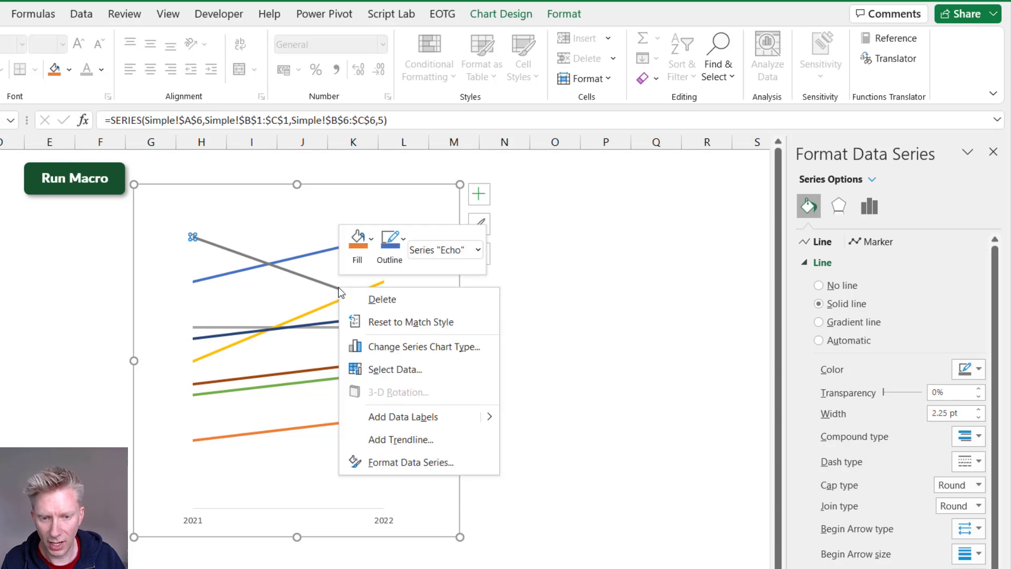
left_click(426, 418)
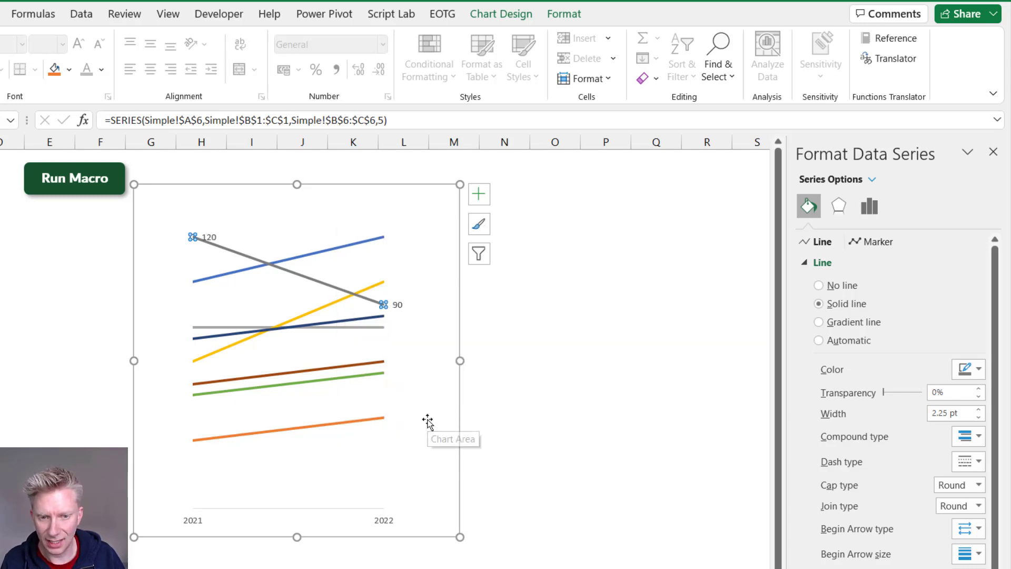
left_click(503, 369)
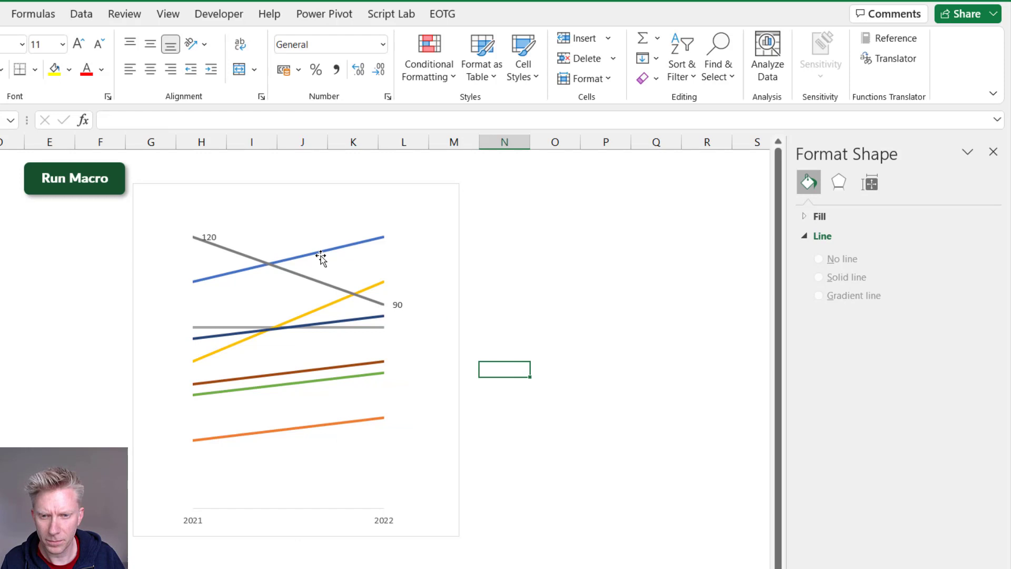
left_click(213, 232)
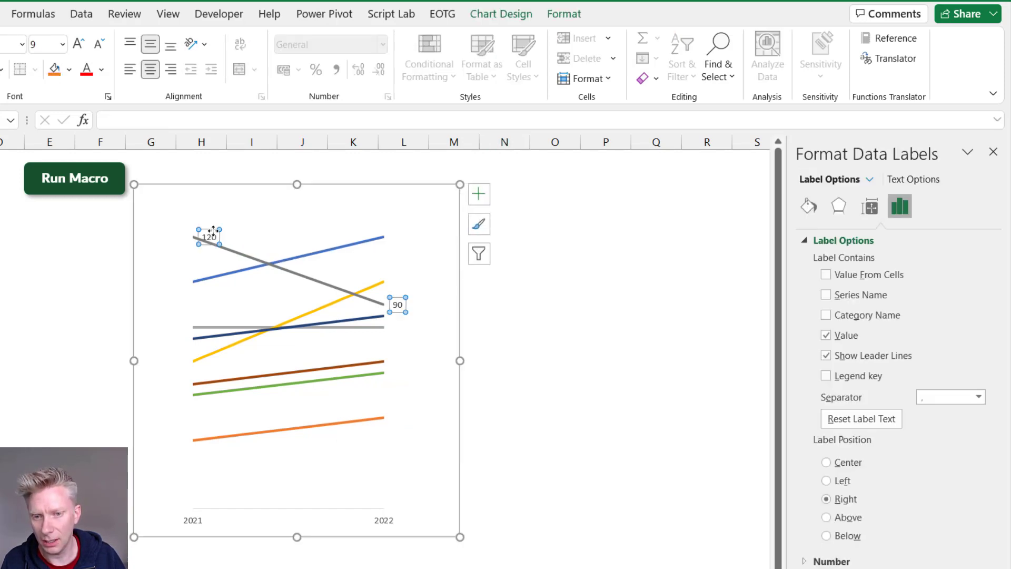
left_click(212, 232)
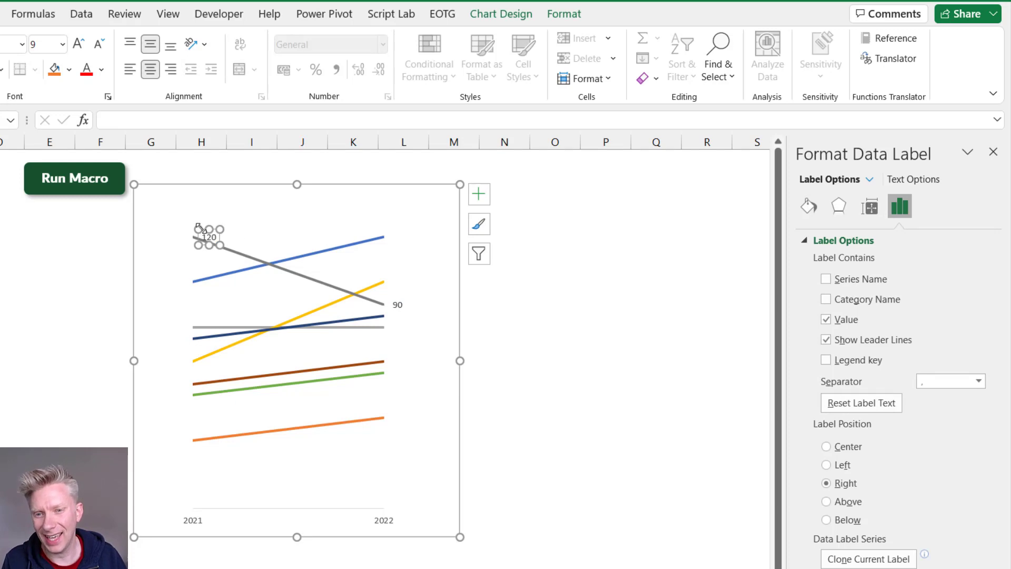
left_click(243, 219)
left_click(213, 236)
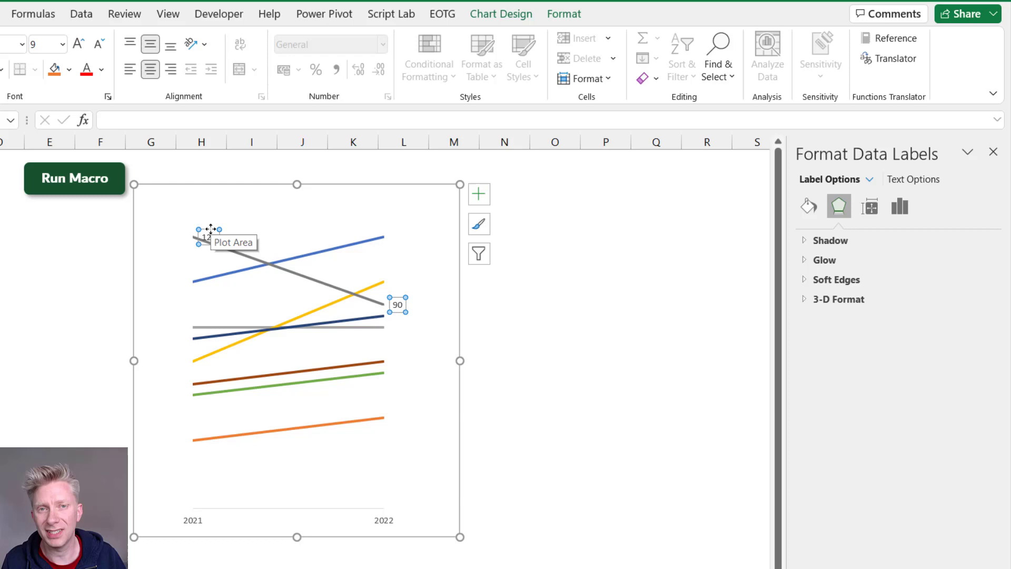
left_click(210, 229)
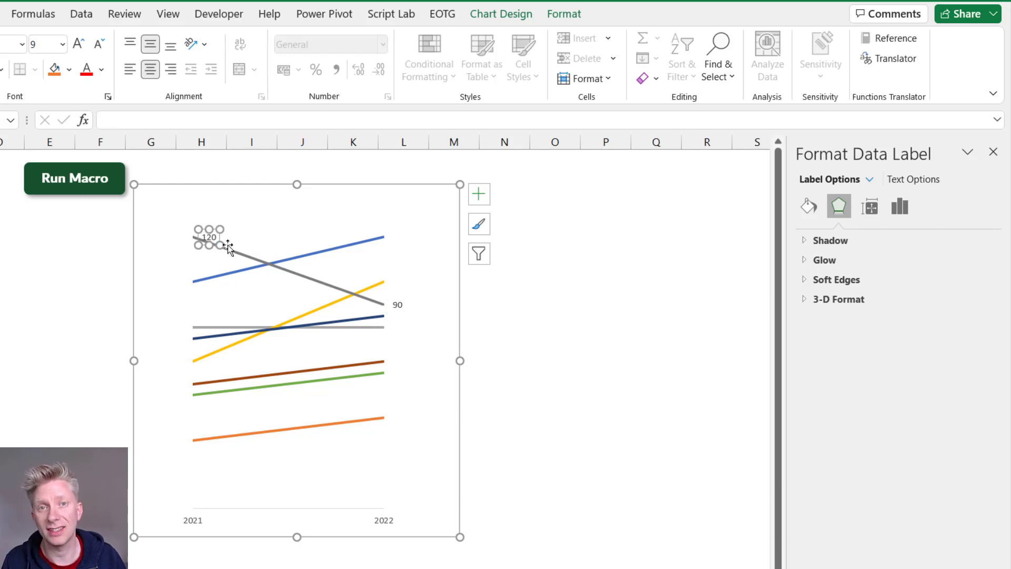
Show the series name with a space separator and position the label Left, reading 'Echo 120'
left_click(230, 243)
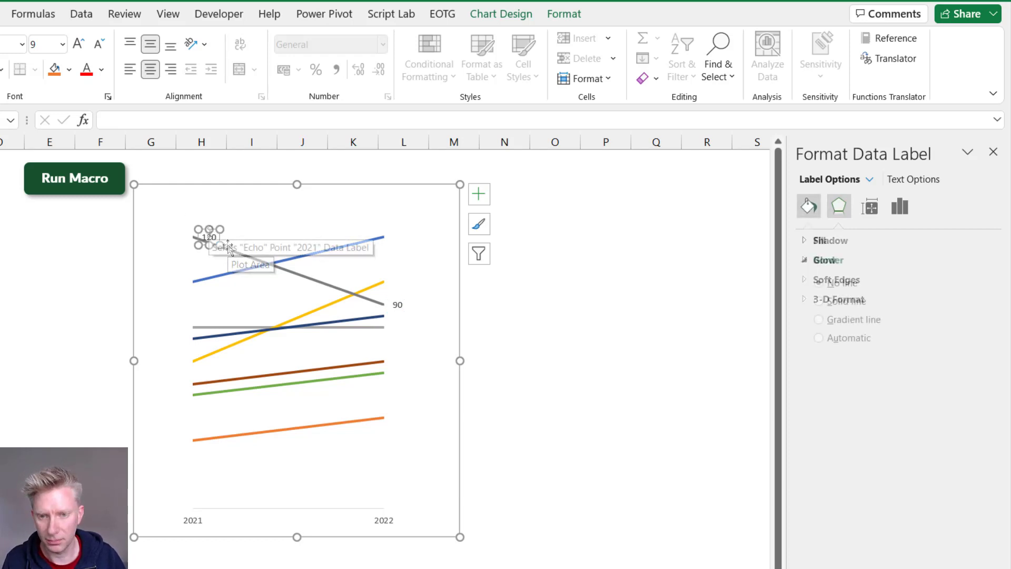
left_click(900, 208)
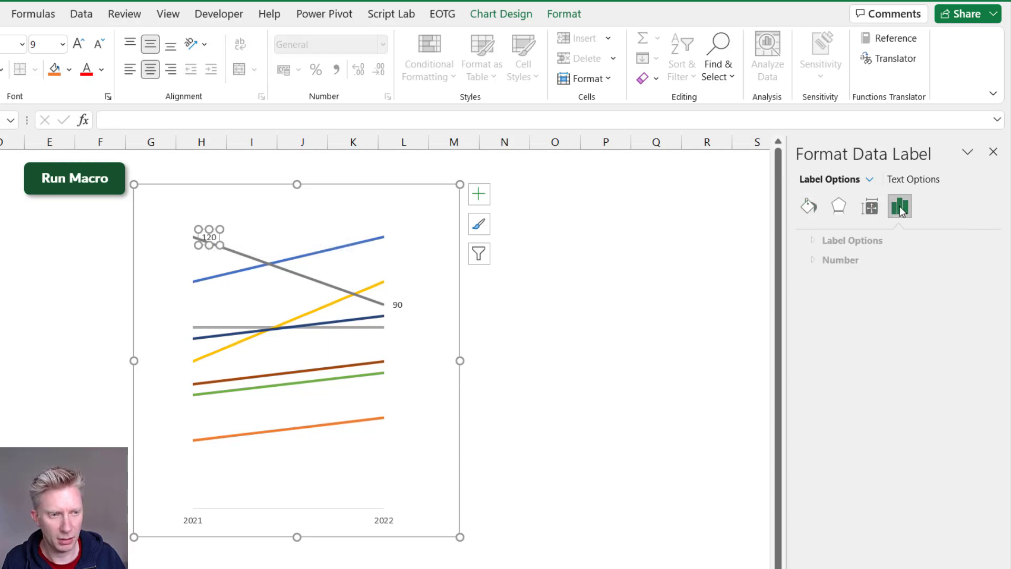
left_click(805, 239)
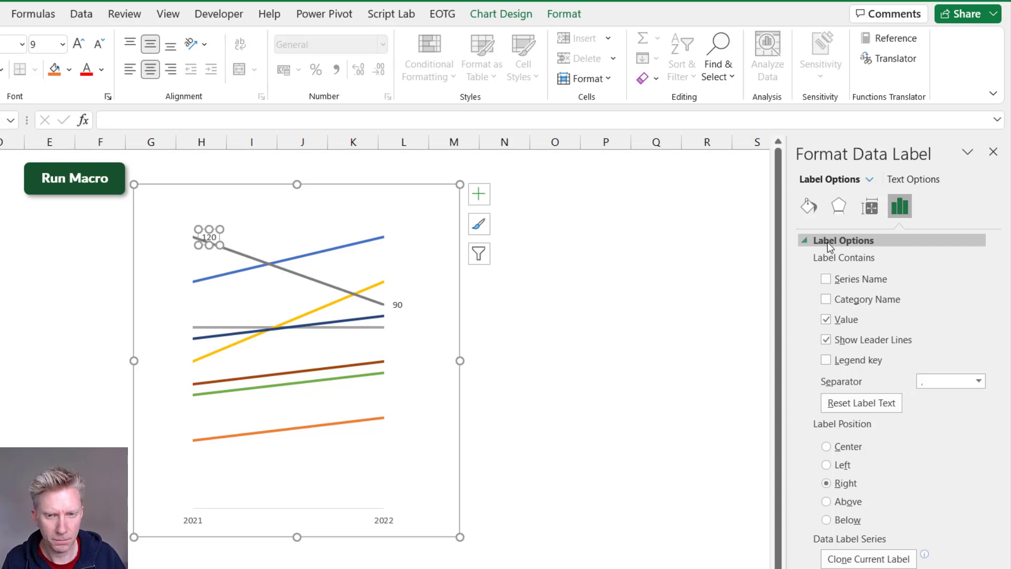
left_click(855, 281)
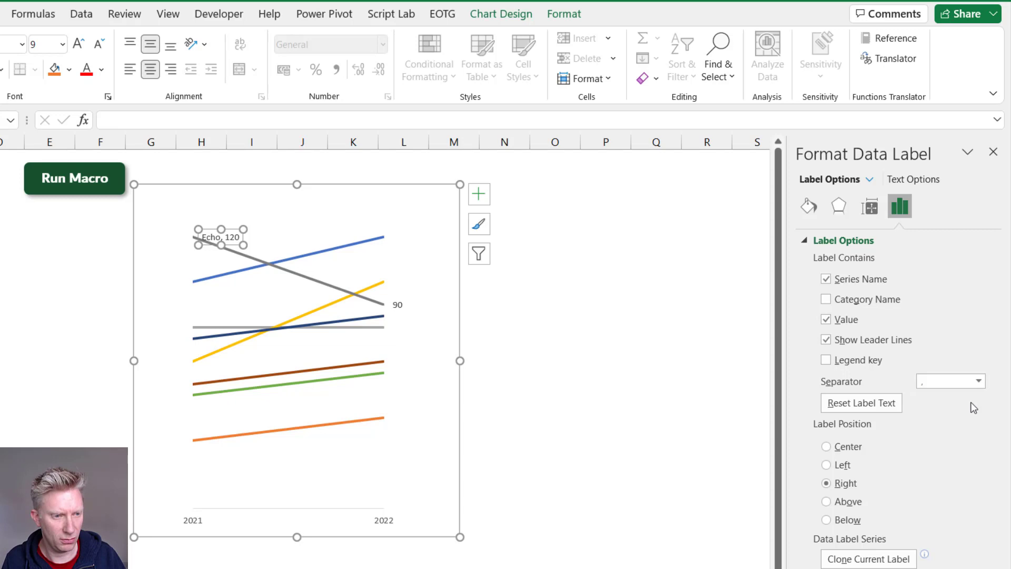
left_click(980, 381)
left_click(944, 458)
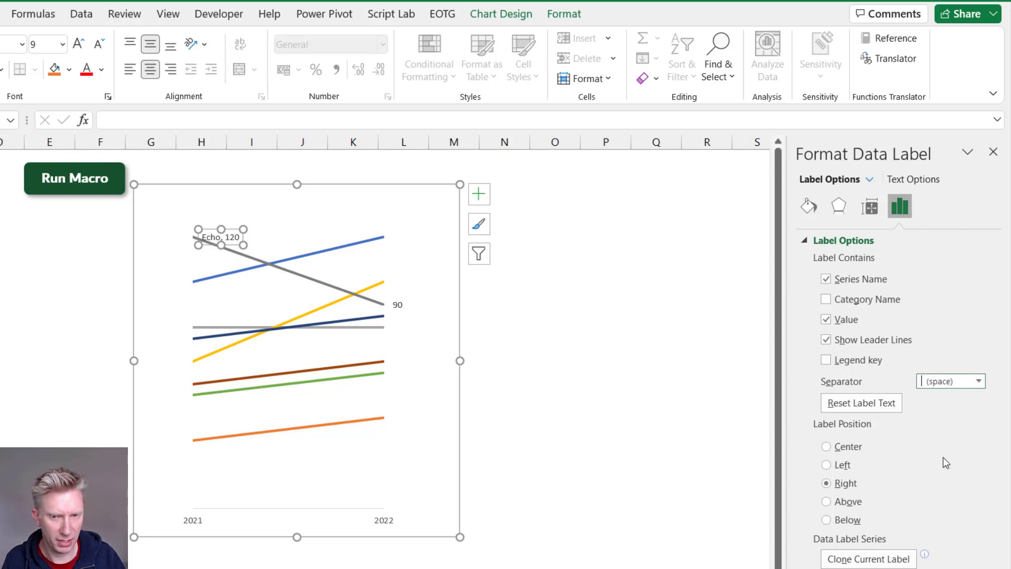
left_click(840, 467)
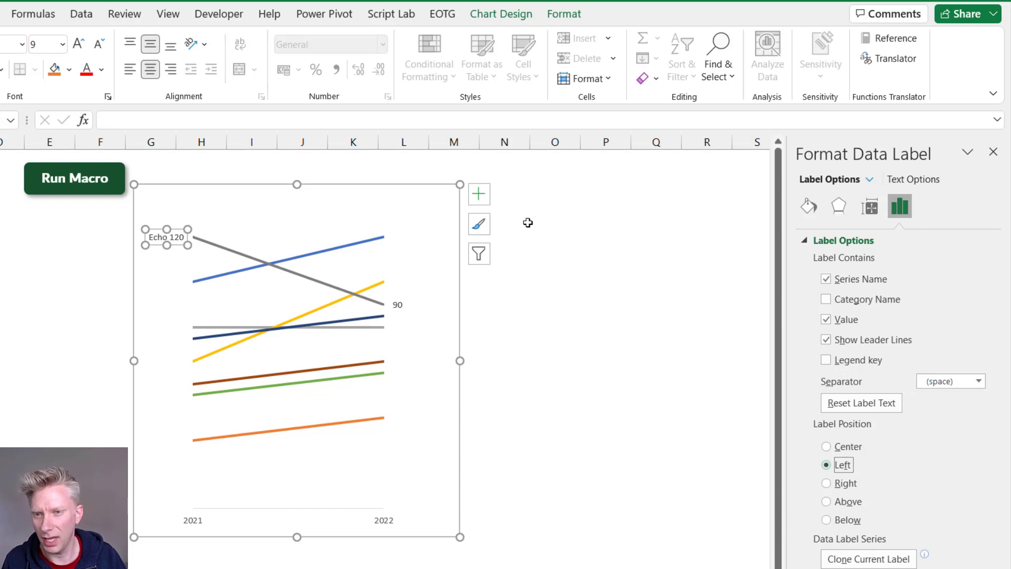
Make the Echo 120 label text grey
left_click(101, 70)
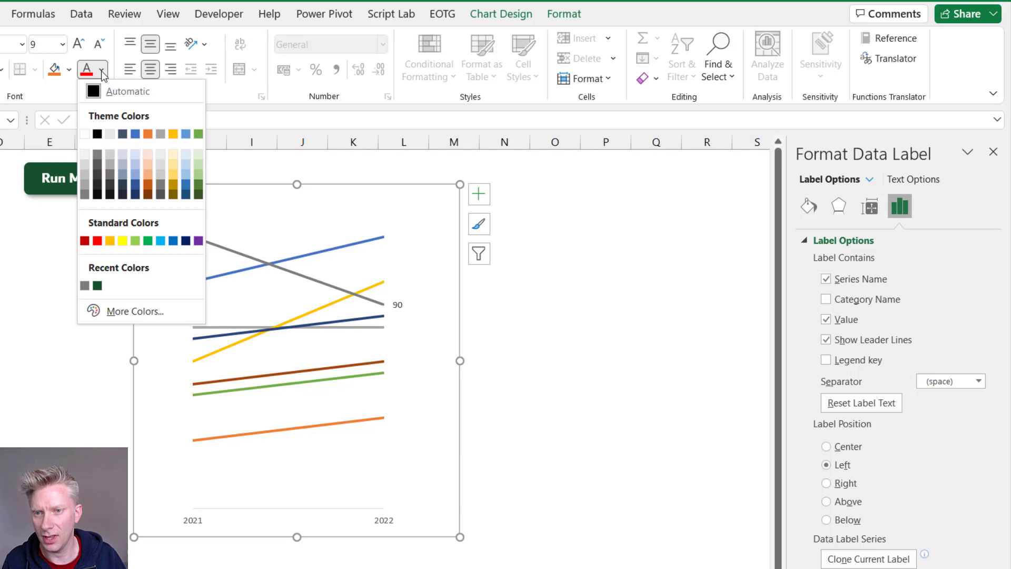
left_click(84, 285)
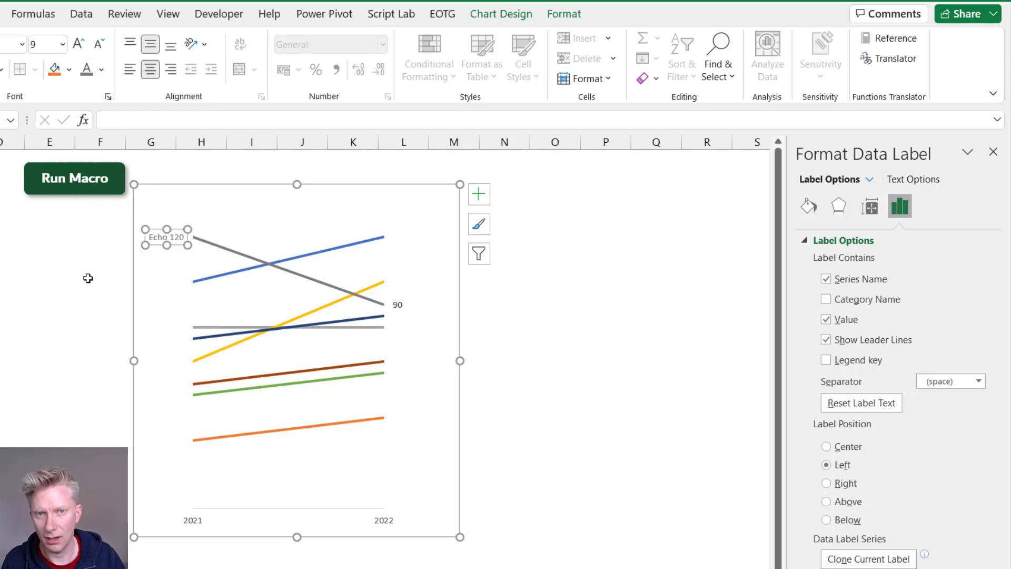
left_click(398, 306)
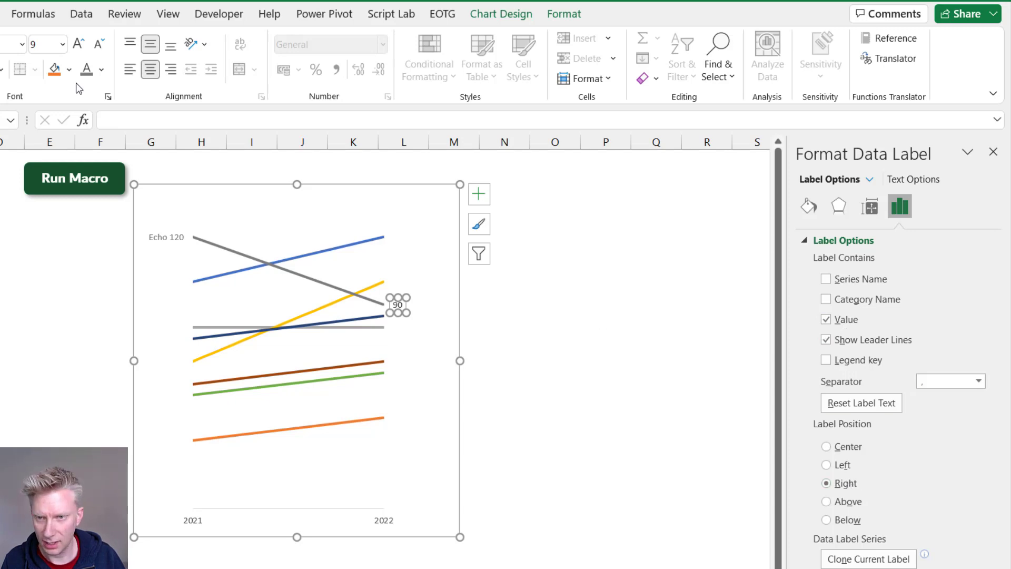
left_click(540, 267)
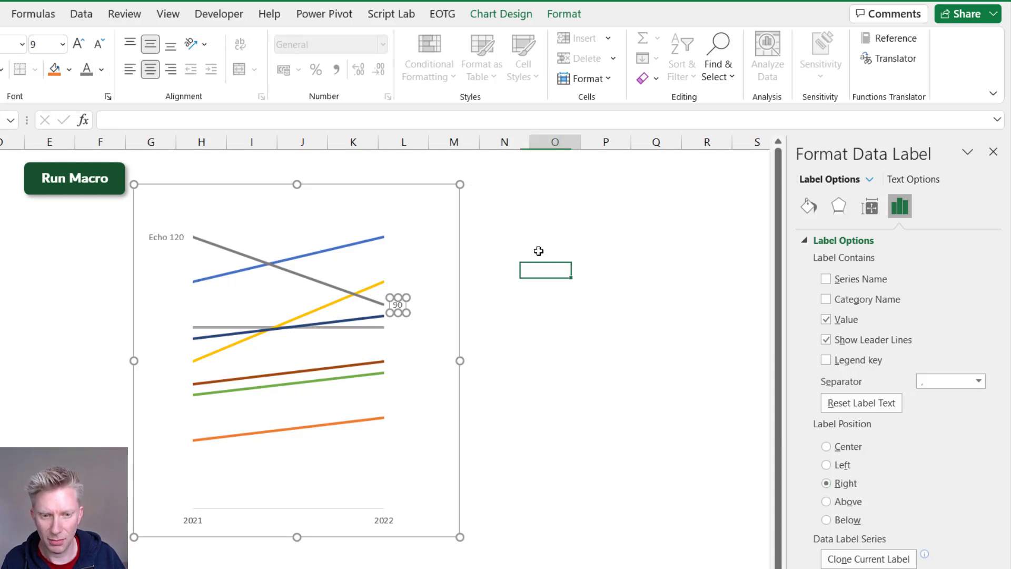
left_click(539, 250)
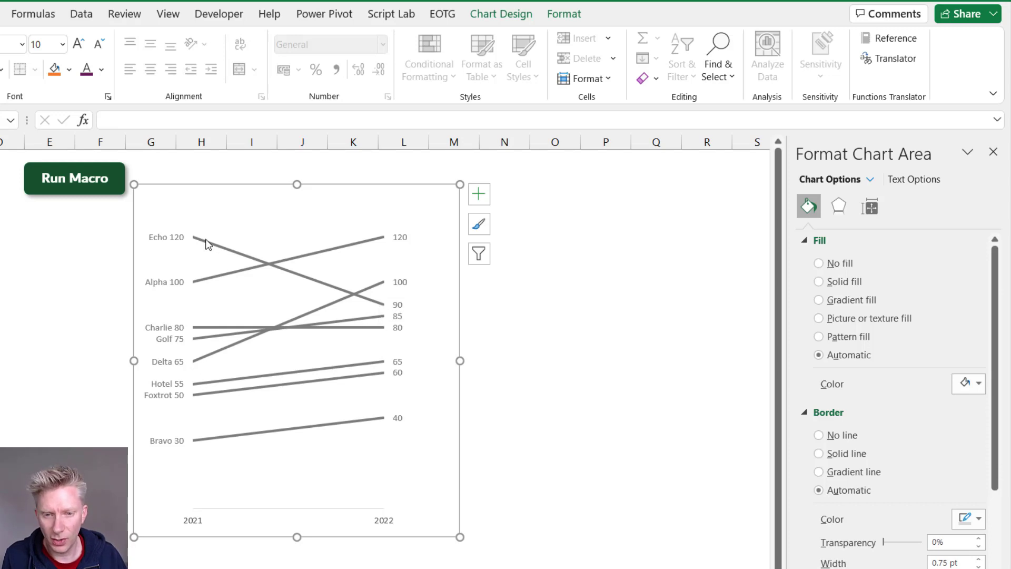
Check the remaining series, now all grey with name-and-2021-value labels left and 2022 values right
mouse_move(387, 308)
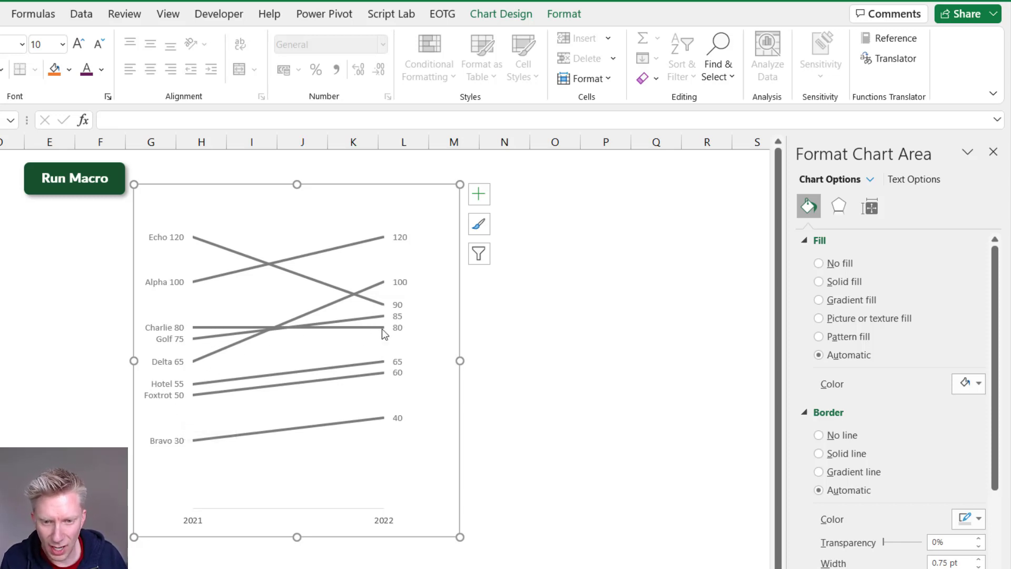
mouse_move(384, 333)
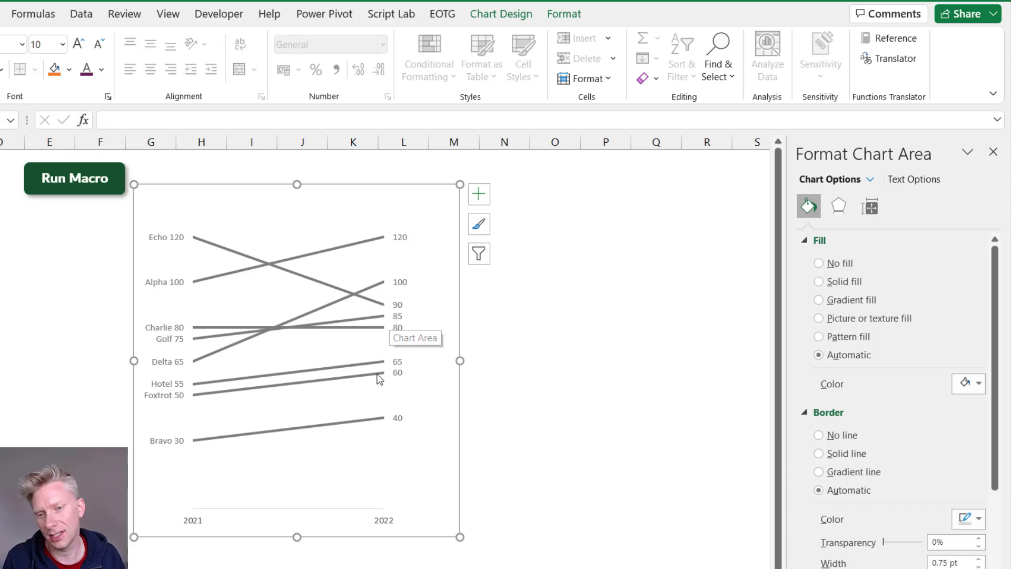
Colour the Delta line purple and make its Delta 65 and 100 labels bold
left_click(232, 346)
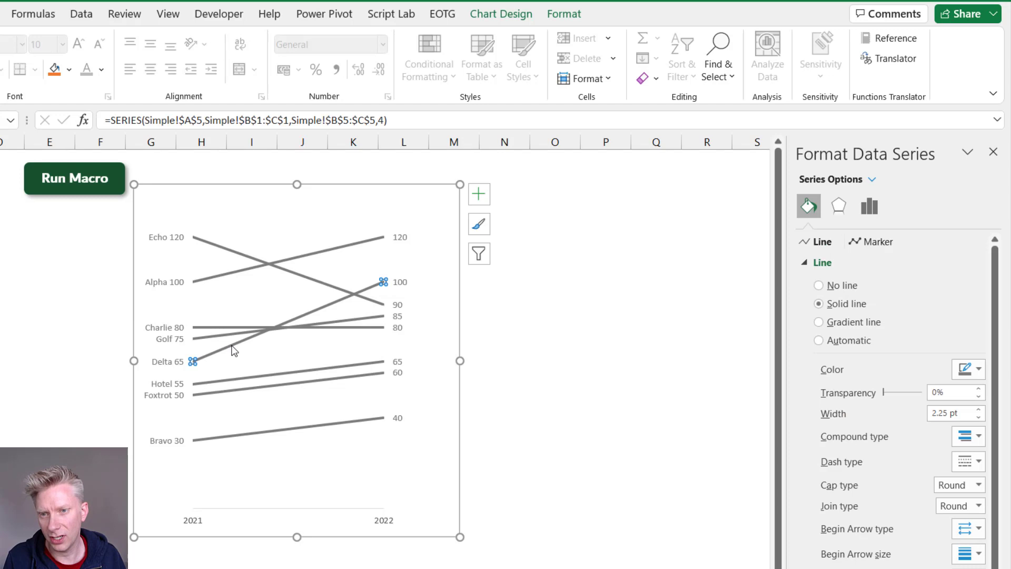
left_click(978, 368)
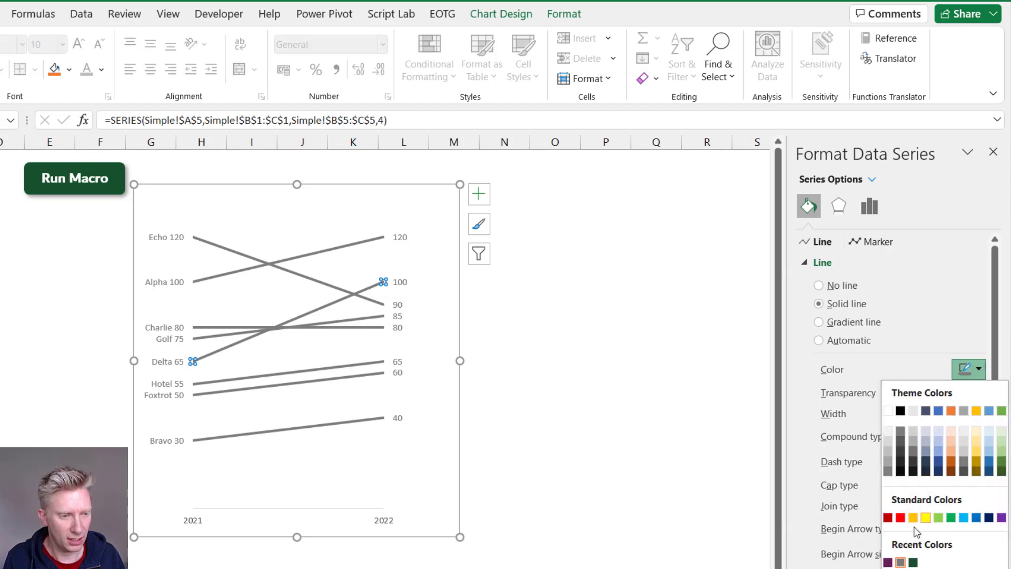
left_click(888, 562)
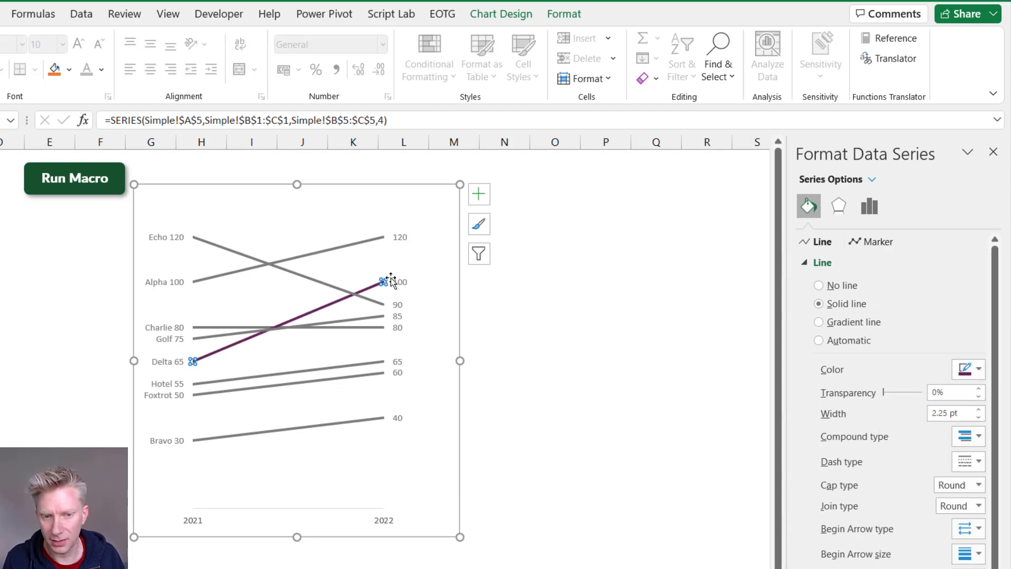
left_click(392, 281)
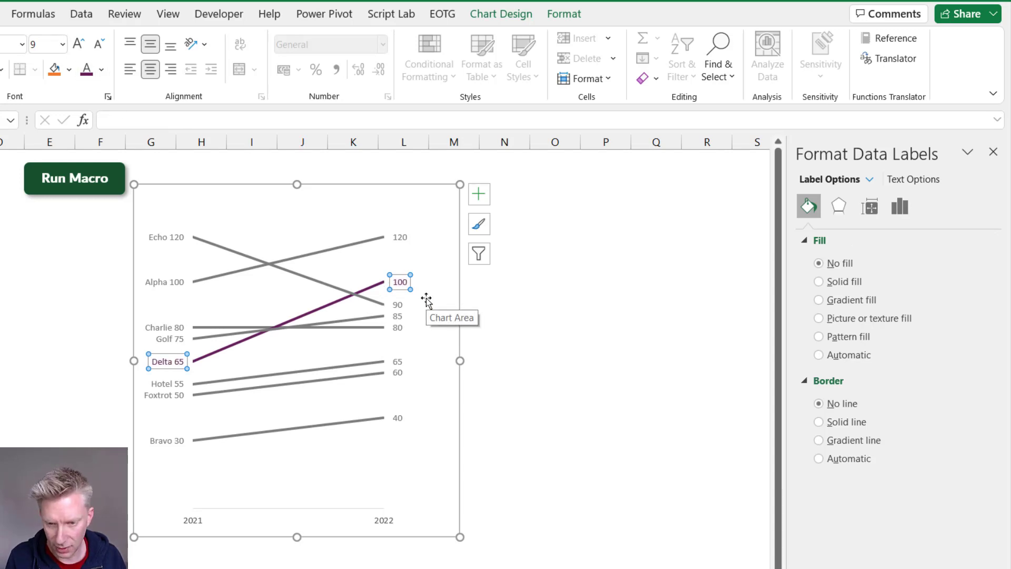
key("ctrl+b")
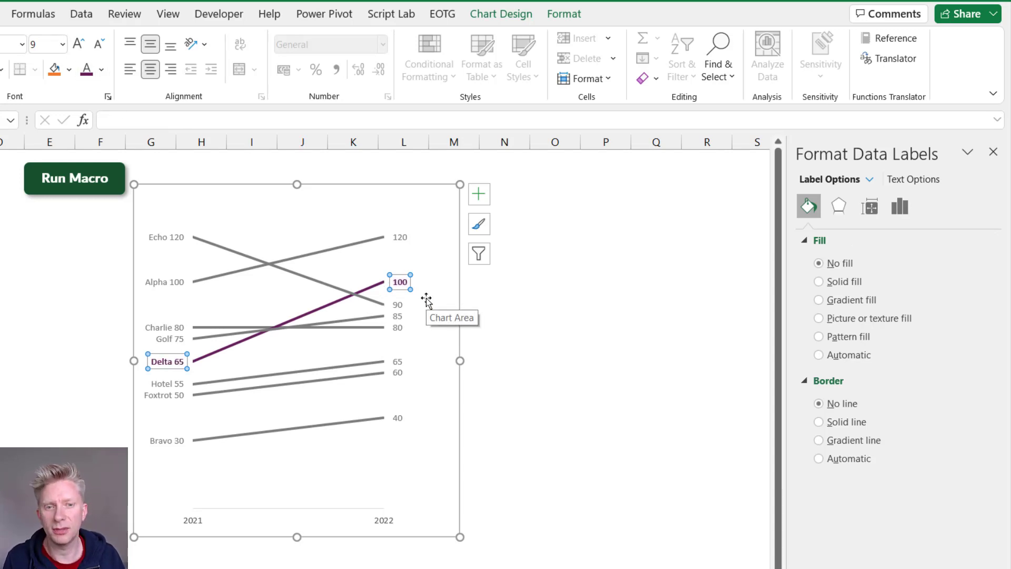
left_click(521, 342)
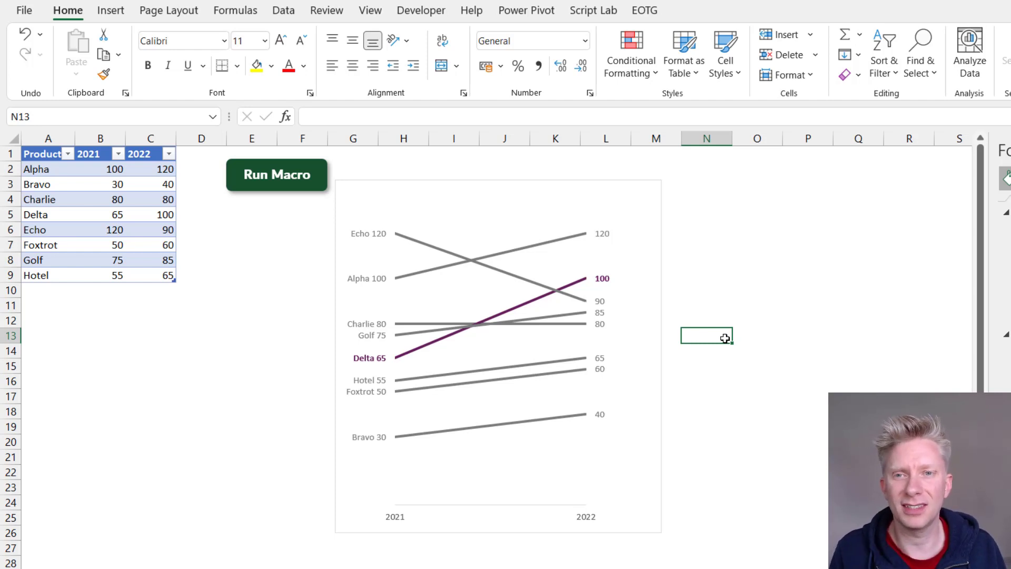
Delete the old slope chart and run the macro from inside the product table to rebuild it
left_click(528, 183)
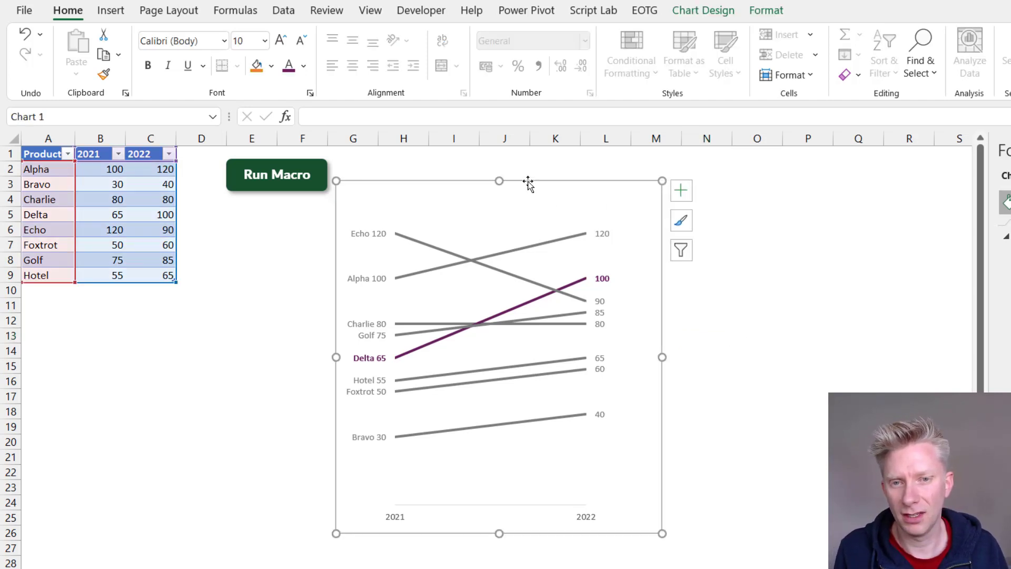
key("Delete")
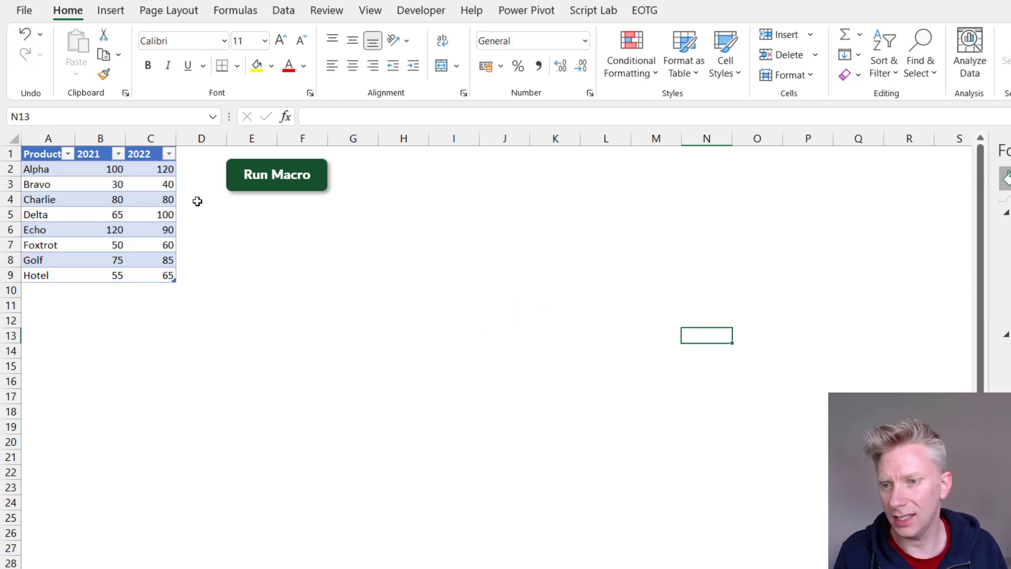
left_click(111, 213)
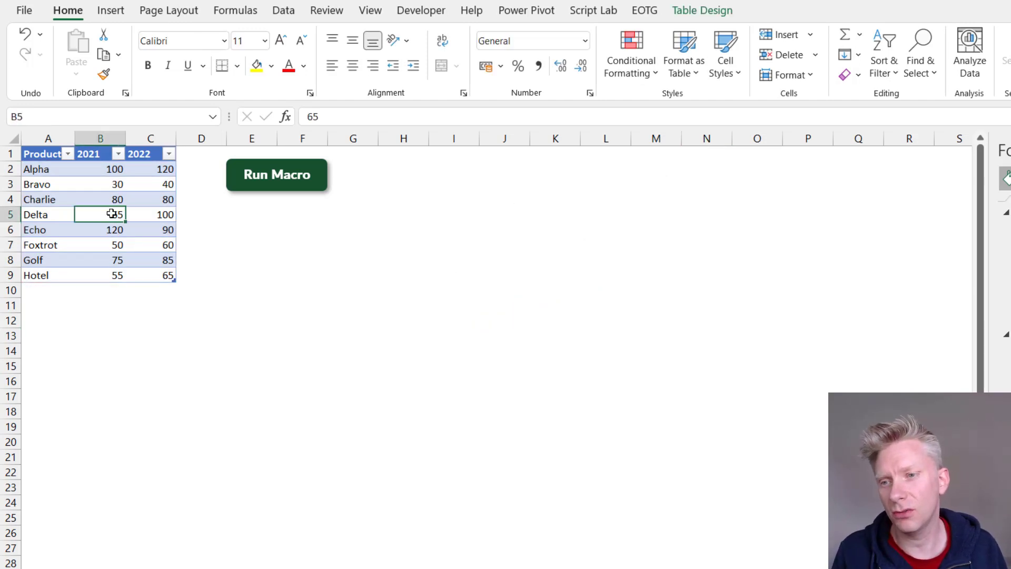
left_click(108, 200)
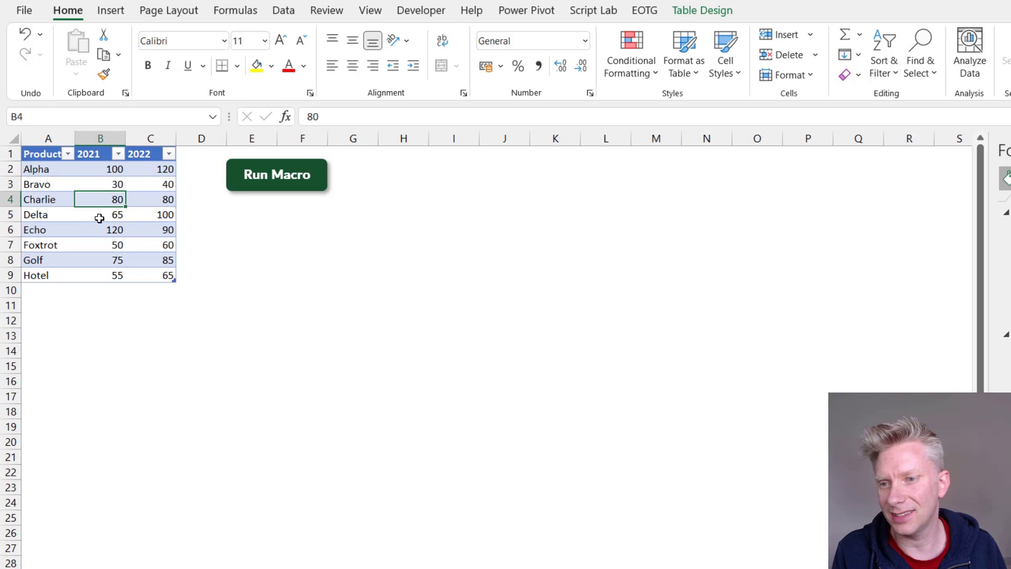
left_click(258, 175)
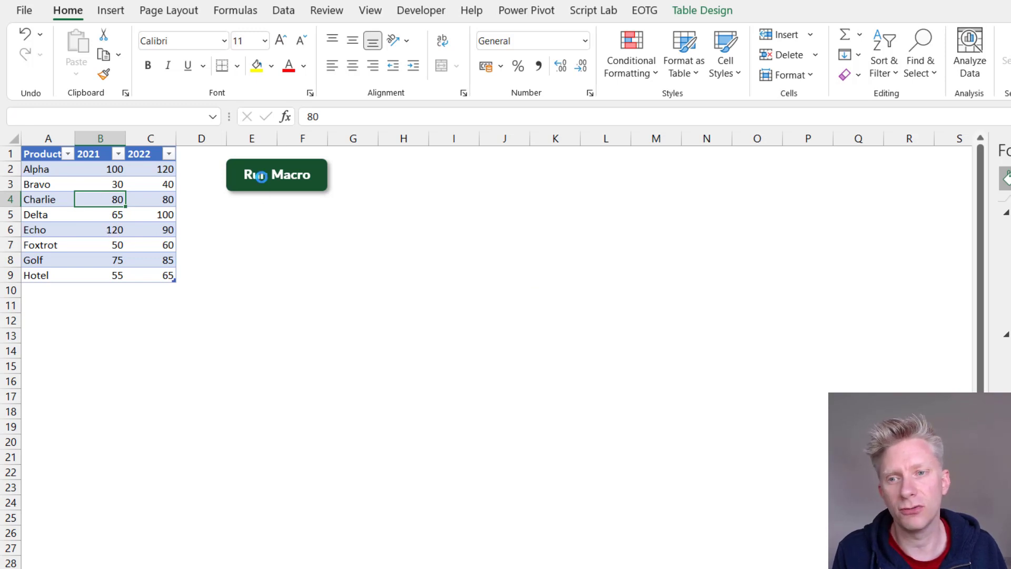
Stretch the new macro-built chart taller at top and bottom, then show the Developer tab
left_click(533, 260)
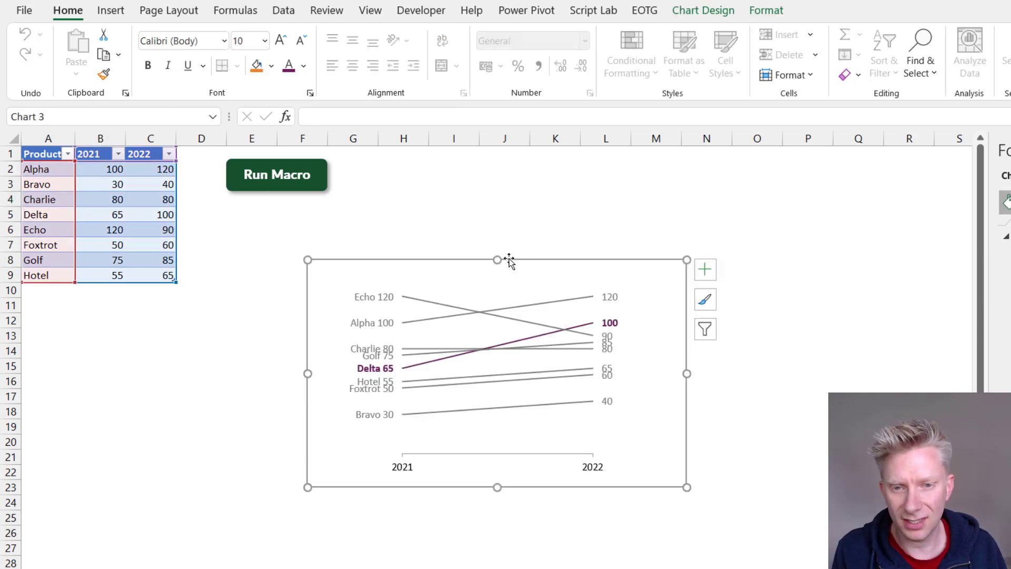
left_click_drag(497, 259, 497, 196)
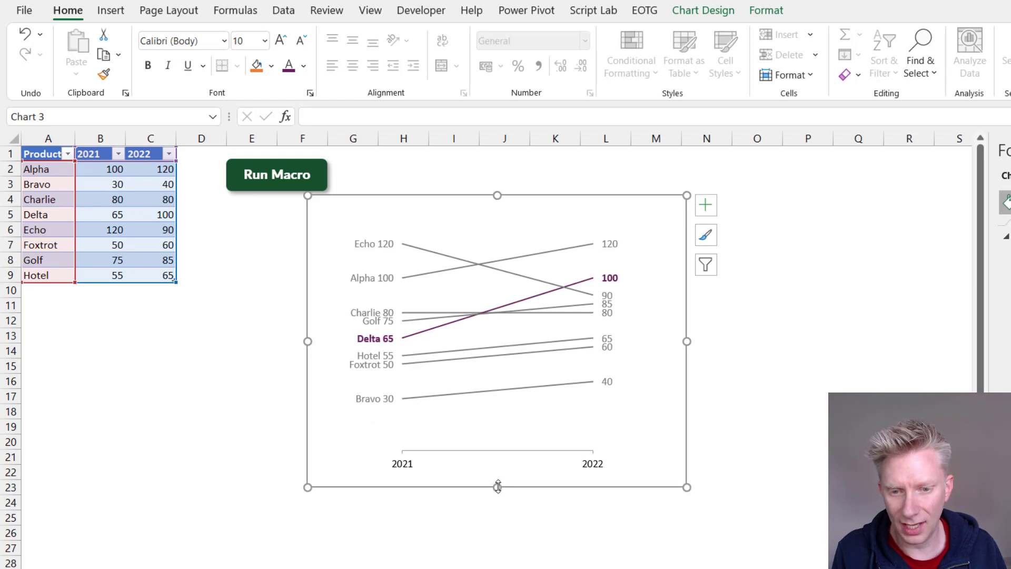
left_click_drag(497, 487, 500, 519)
key("alt+l")
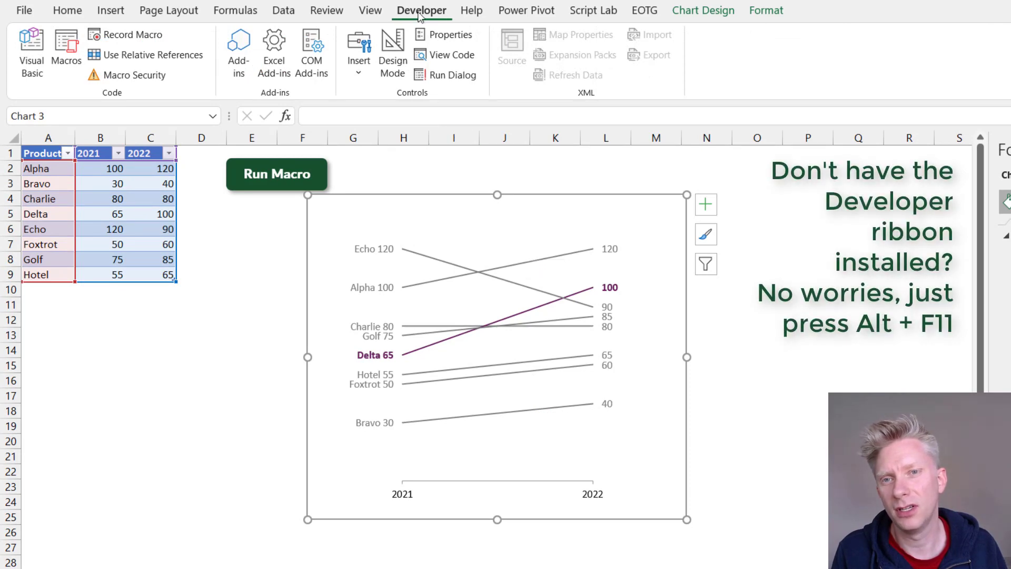
left_click(32, 50)
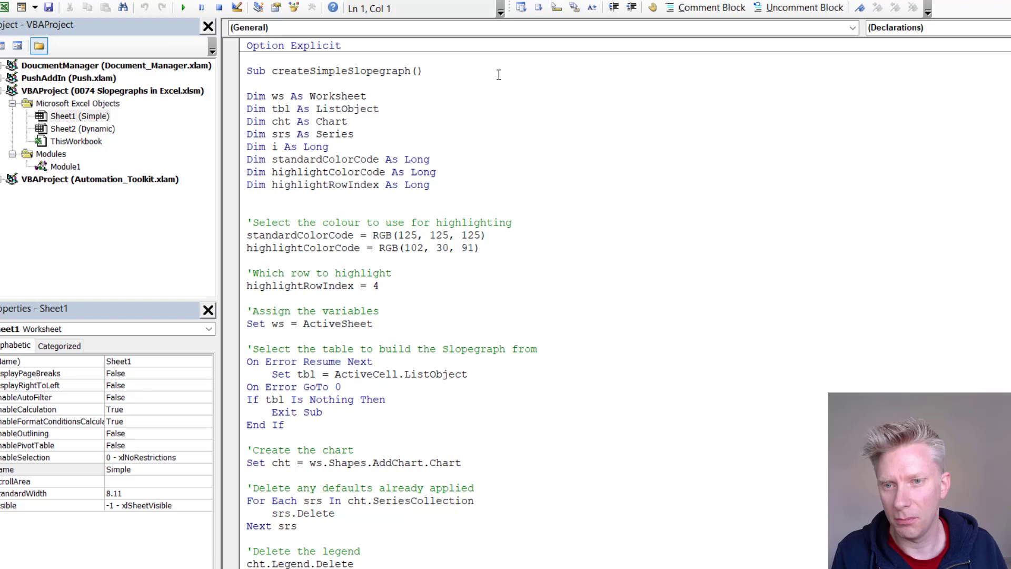
left_click(338, 79)
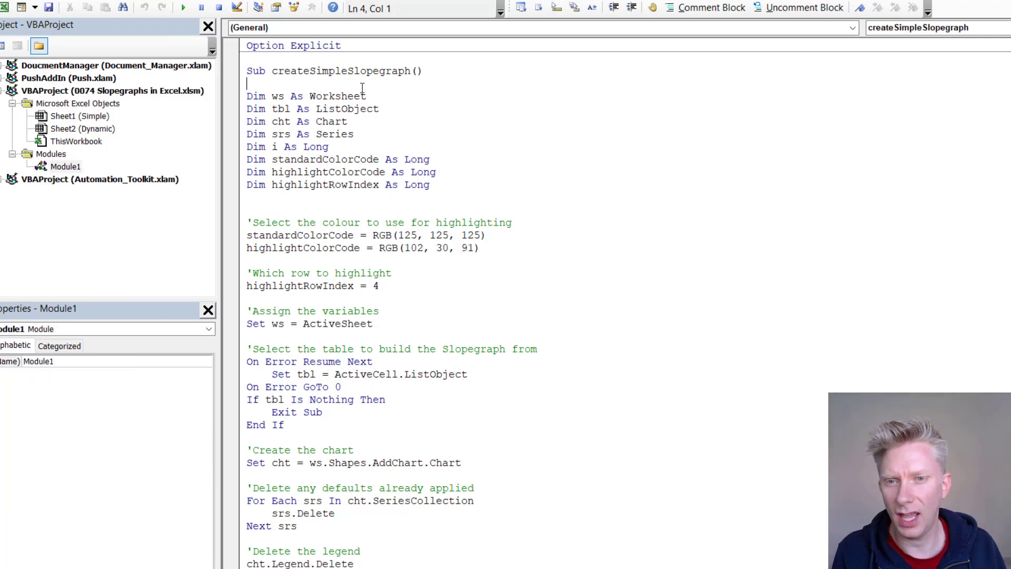
scroll(462, 241, "down", 6)
scroll(484, 251, "up", 5)
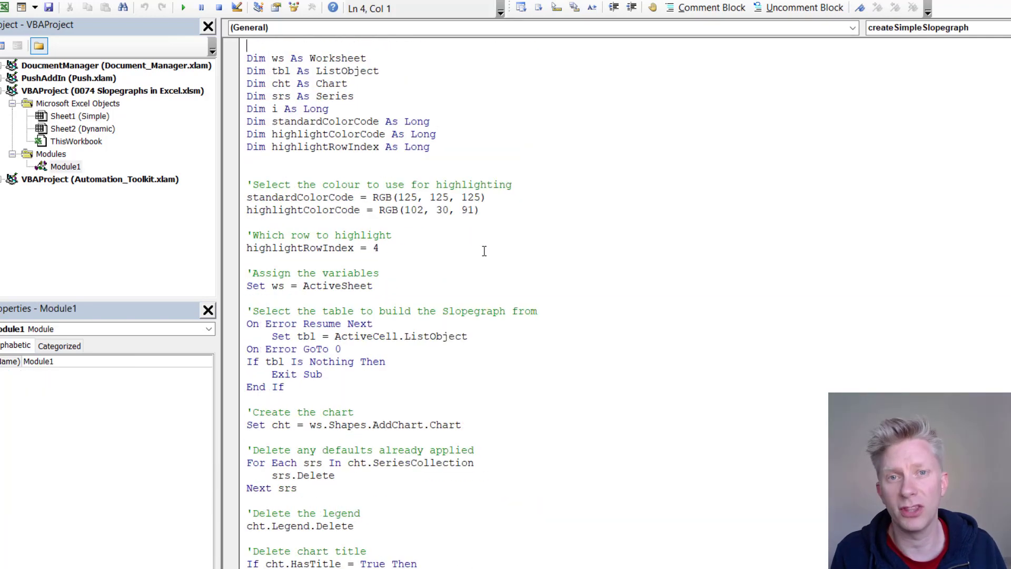
left_click_drag(479, 210, 246, 197)
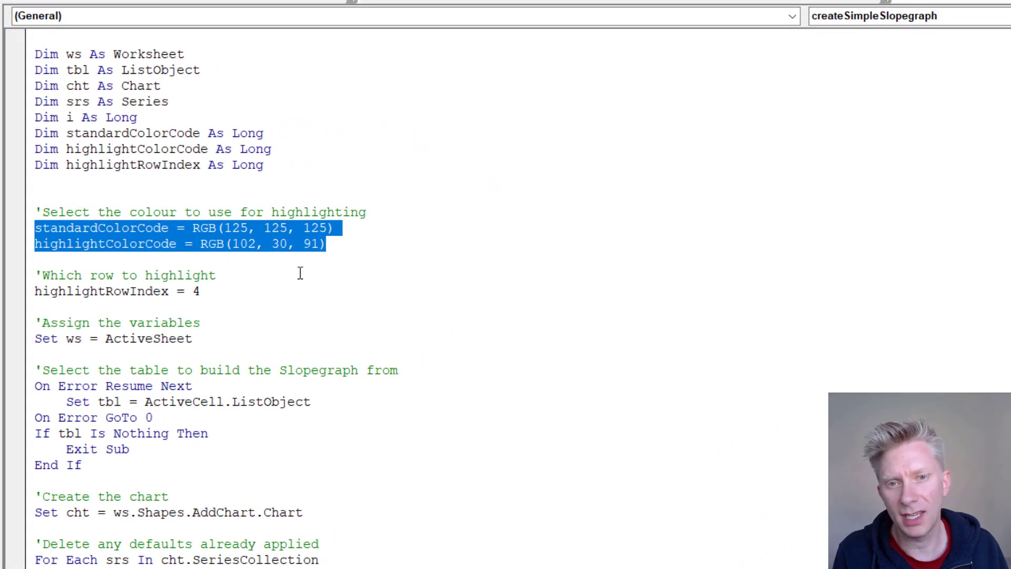
left_click(331, 246)
left_click_drag(348, 228, 36, 227)
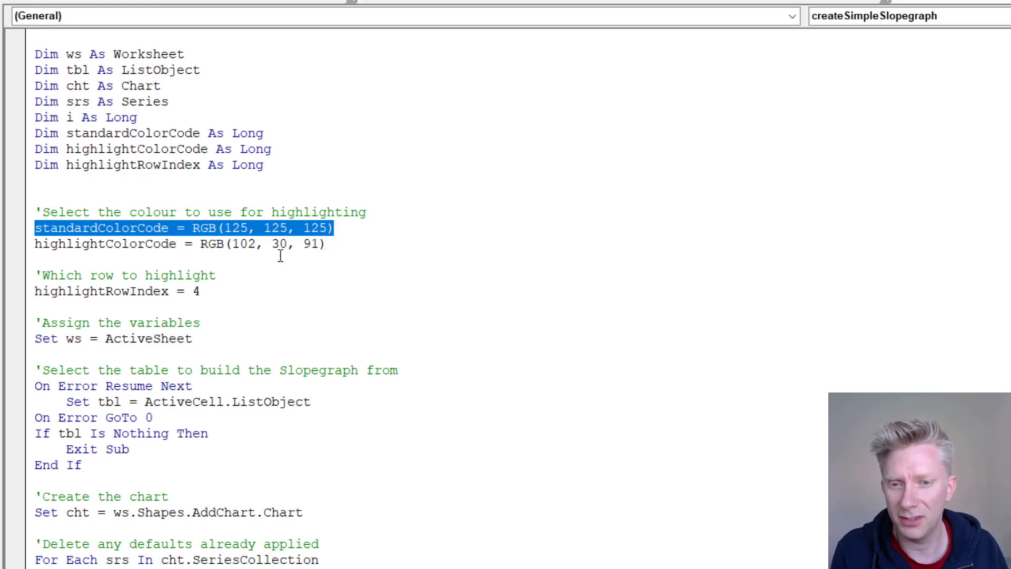
left_click(254, 245)
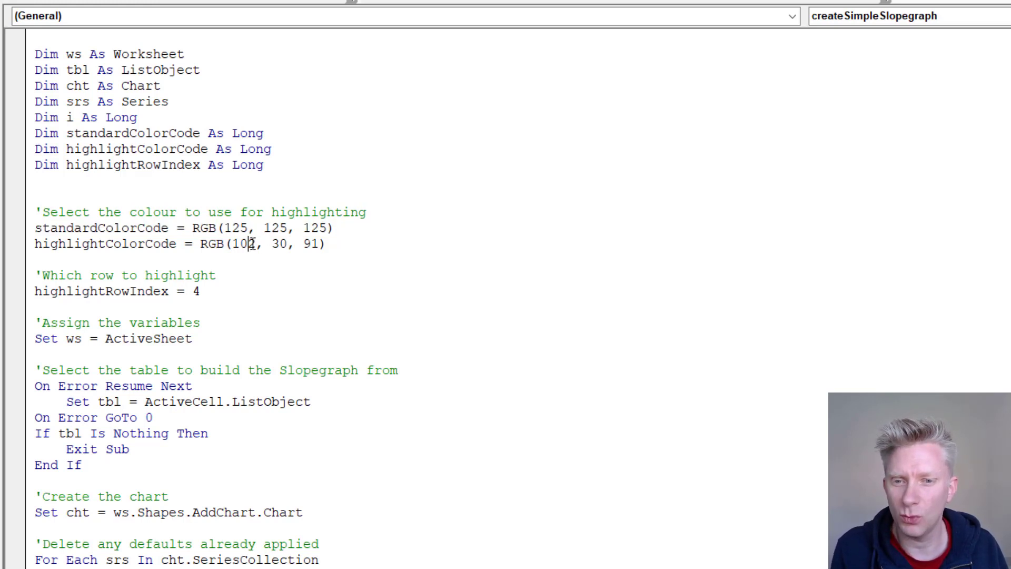
left_click(280, 244)
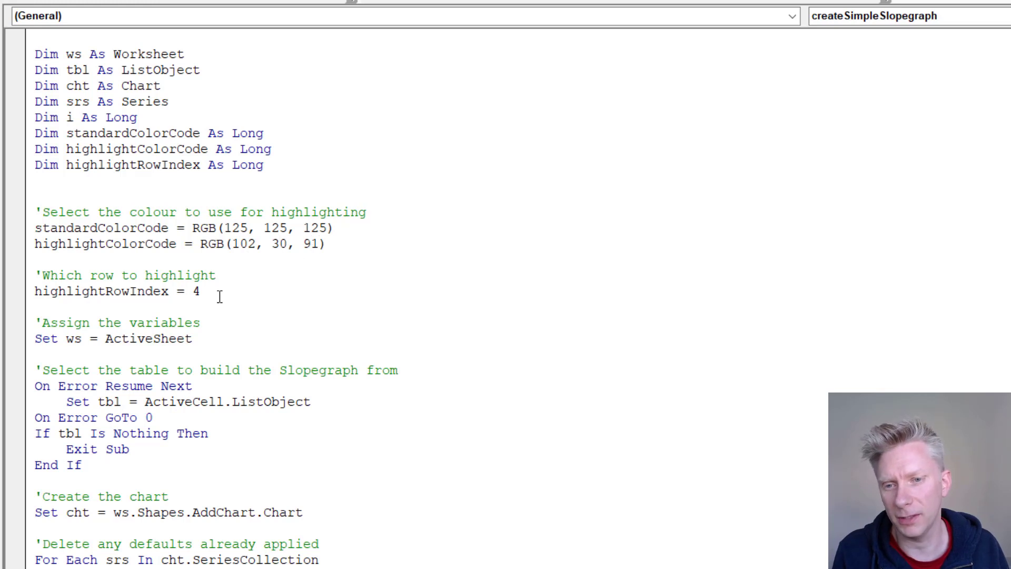
left_click_drag(217, 291, 21, 289)
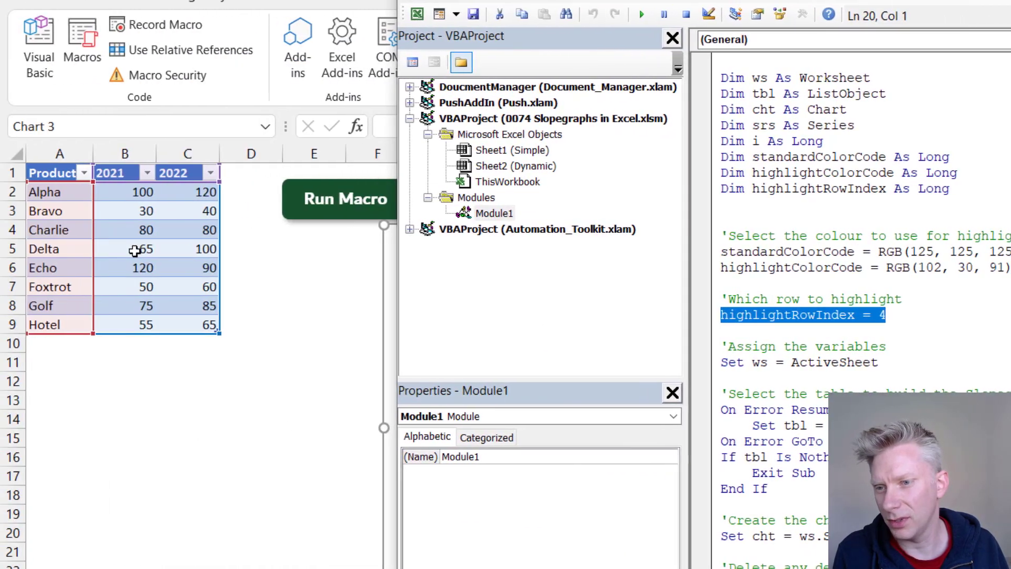
left_click_drag(987, 1, 793, 42)
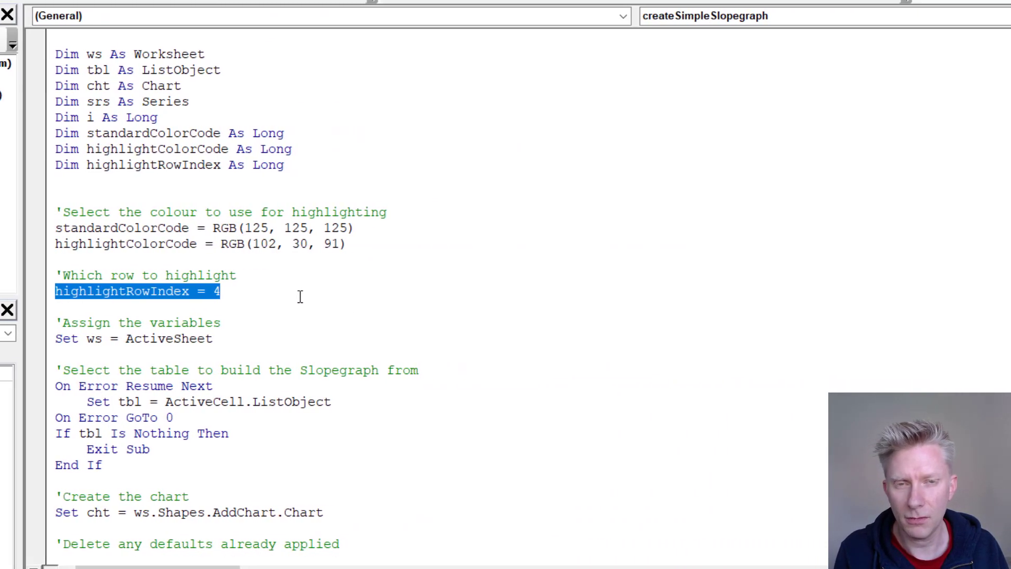
left_click_drag(114, 477, 128, 392)
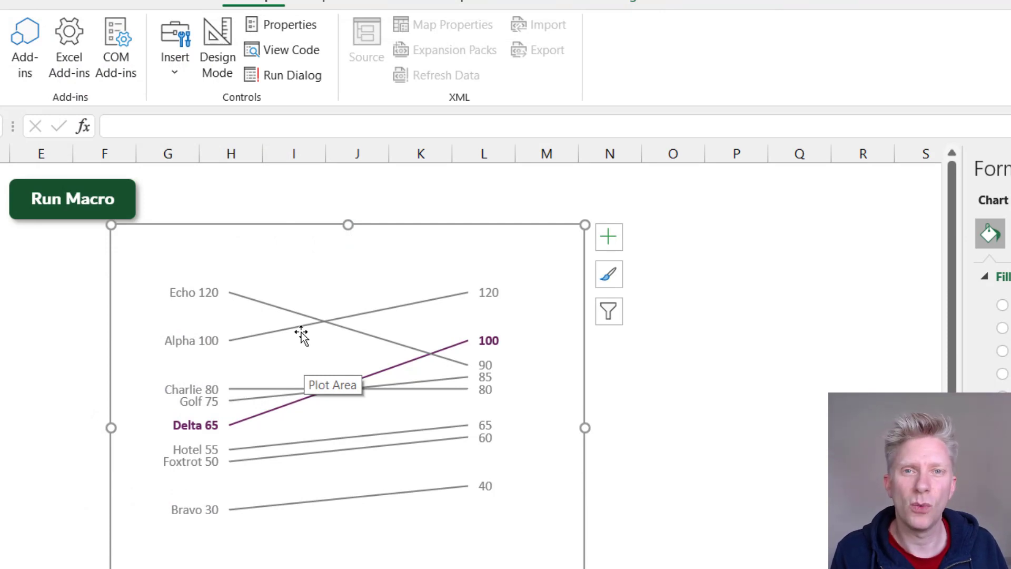
Select the slope chart, then deselect it by clicking a worksheet cell
left_click(653, 339)
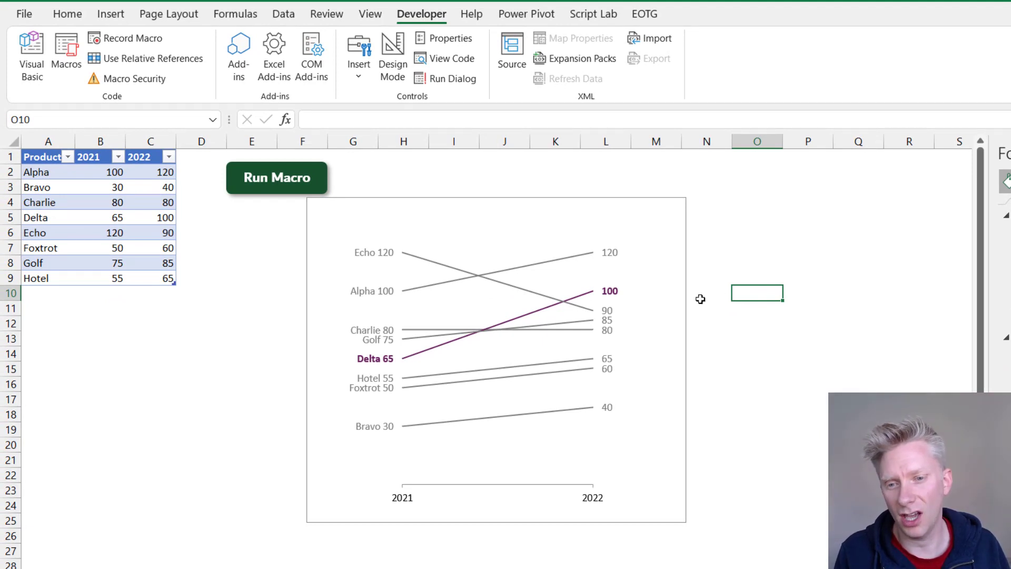
left_click(548, 221)
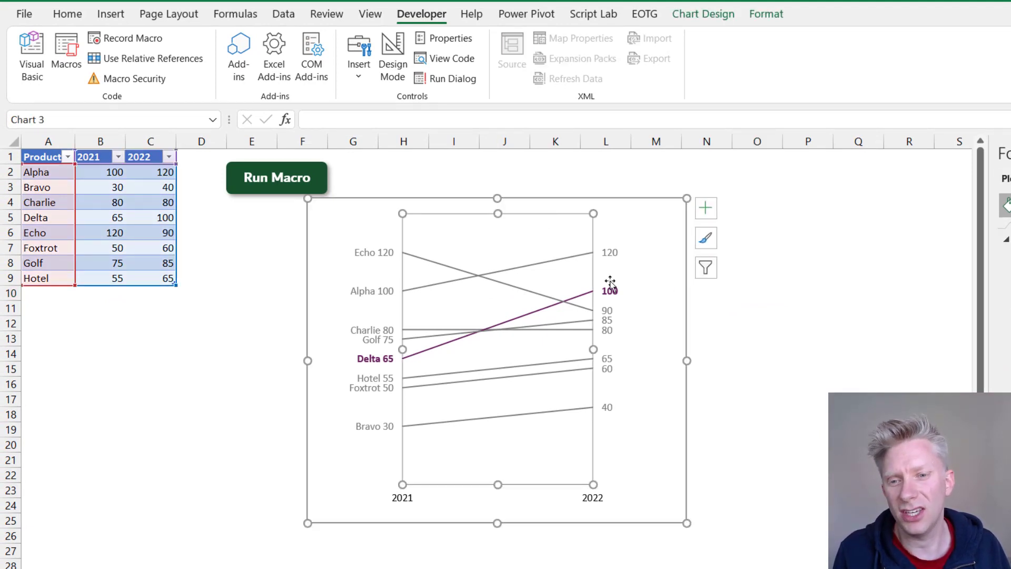
left_click(742, 299)
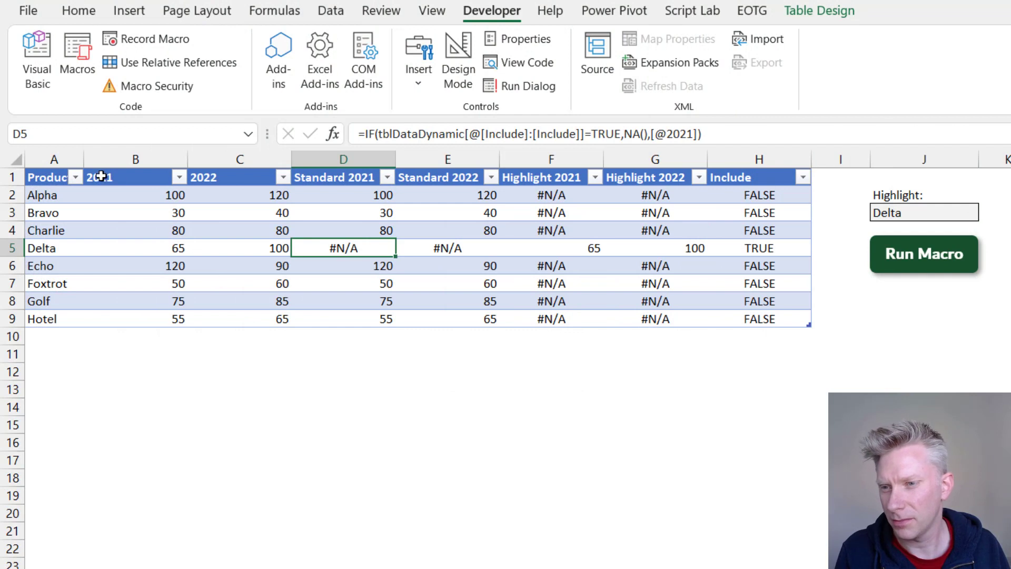
left_click_drag(79, 176, 236, 316)
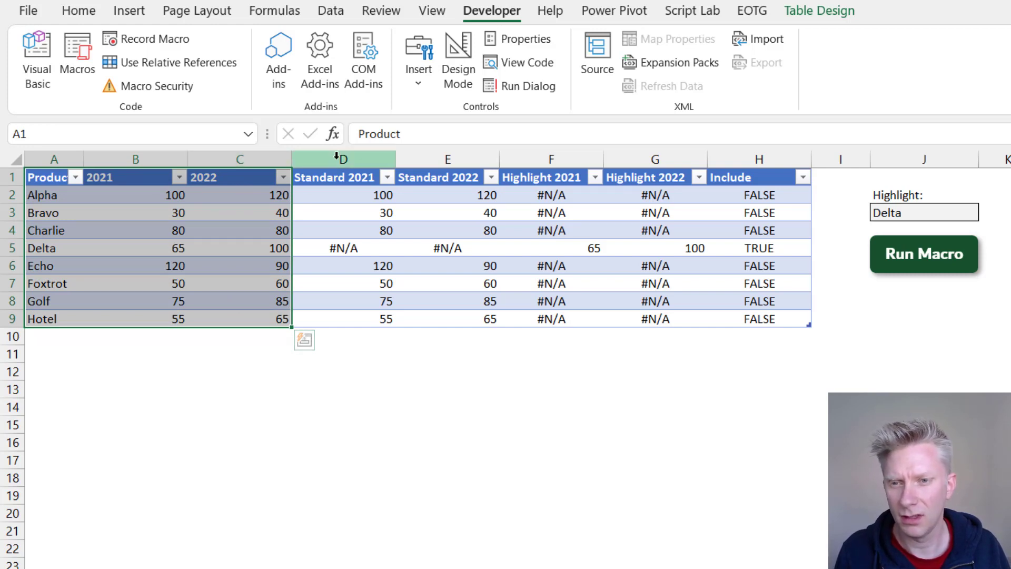
left_click_drag(338, 159, 440, 159)
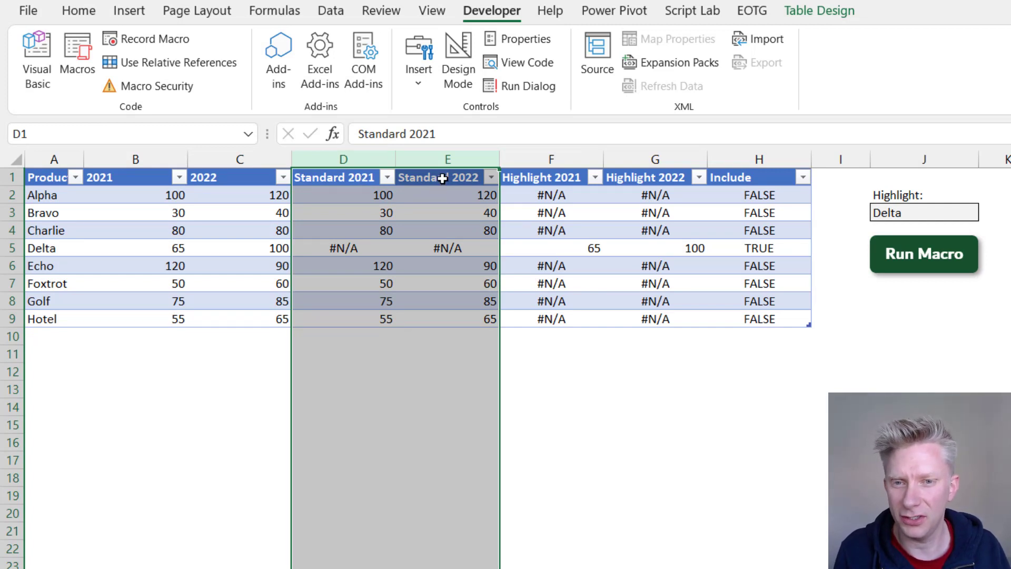
left_click_drag(551, 180, 653, 315)
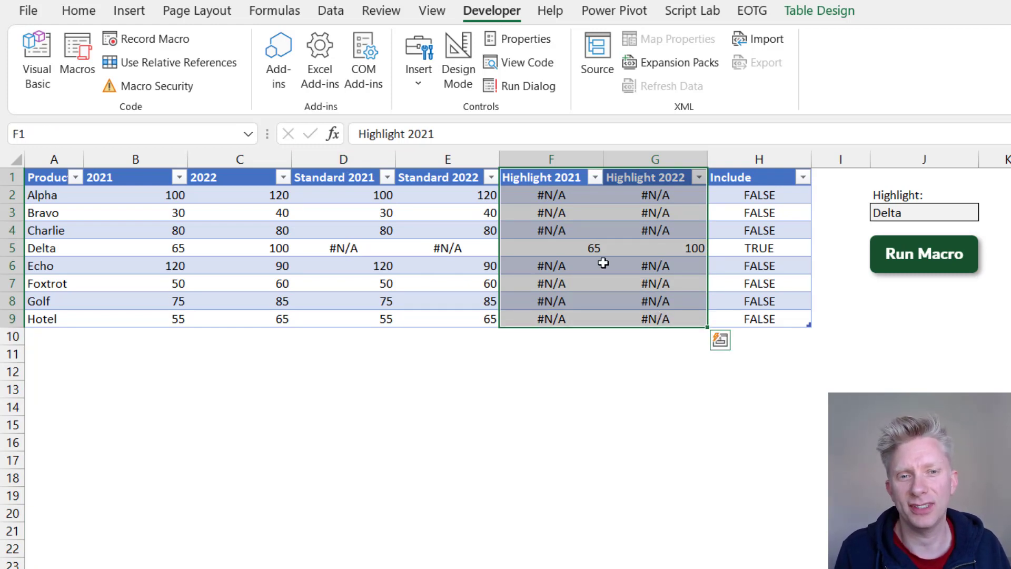
left_click(763, 168)
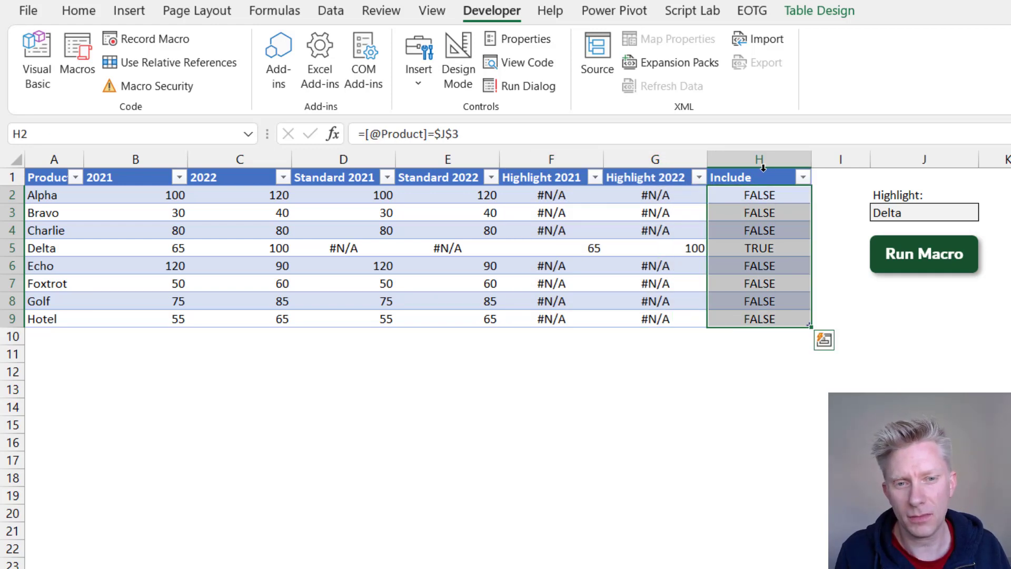
Switch J3's highlighted product through Echo, Alpha and Charlie, ending on Alpha
left_click(897, 213)
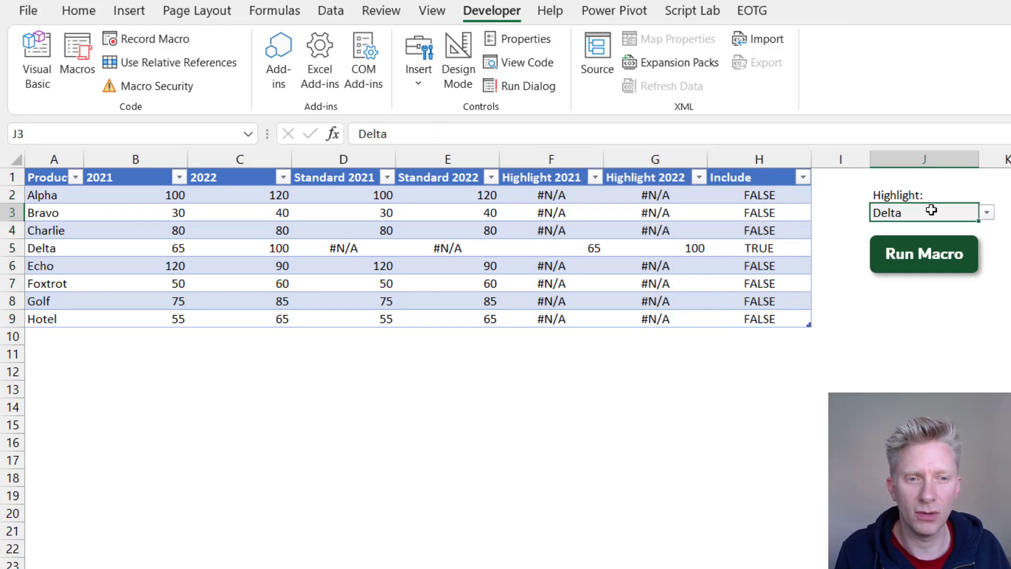
left_click(986, 212)
left_click(933, 280)
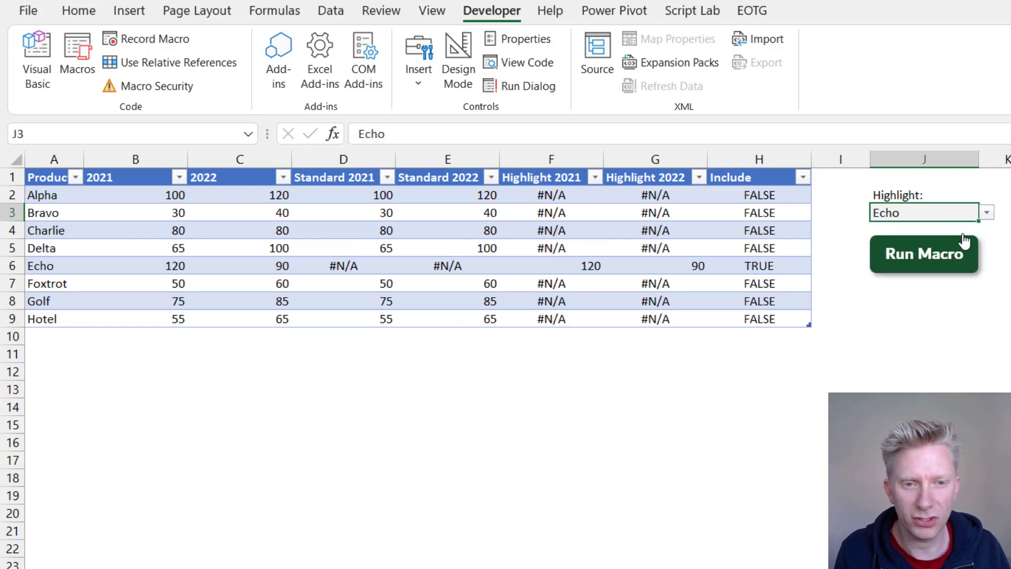
left_click(986, 212)
left_click(968, 227)
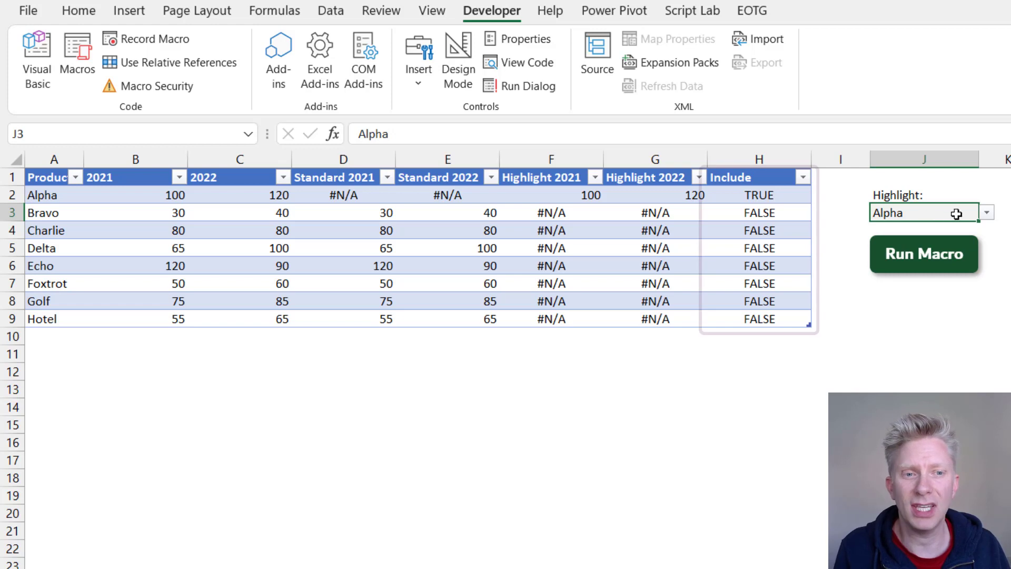
left_click(986, 213)
left_click(937, 254)
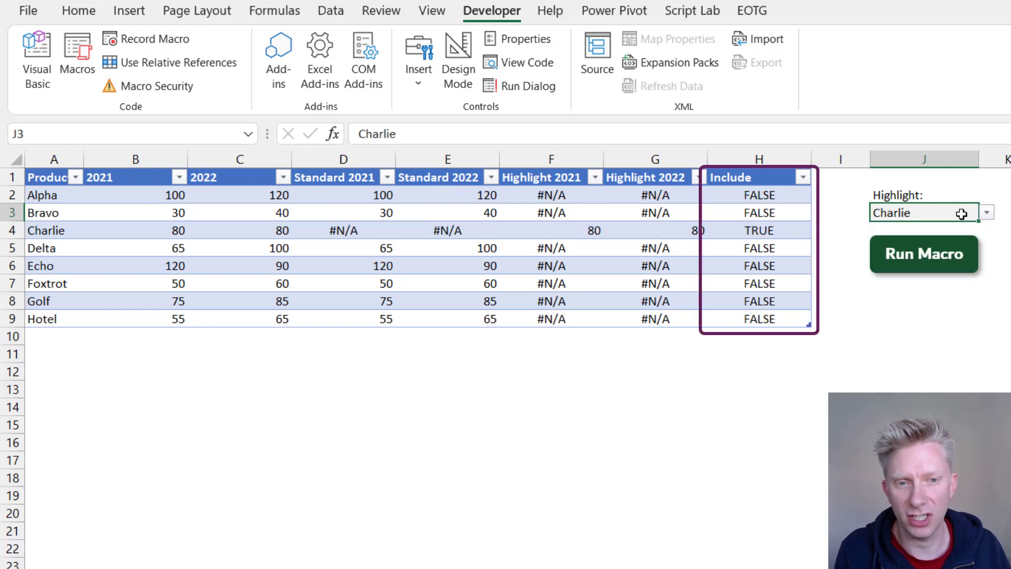
left_click(986, 213)
left_click(963, 227)
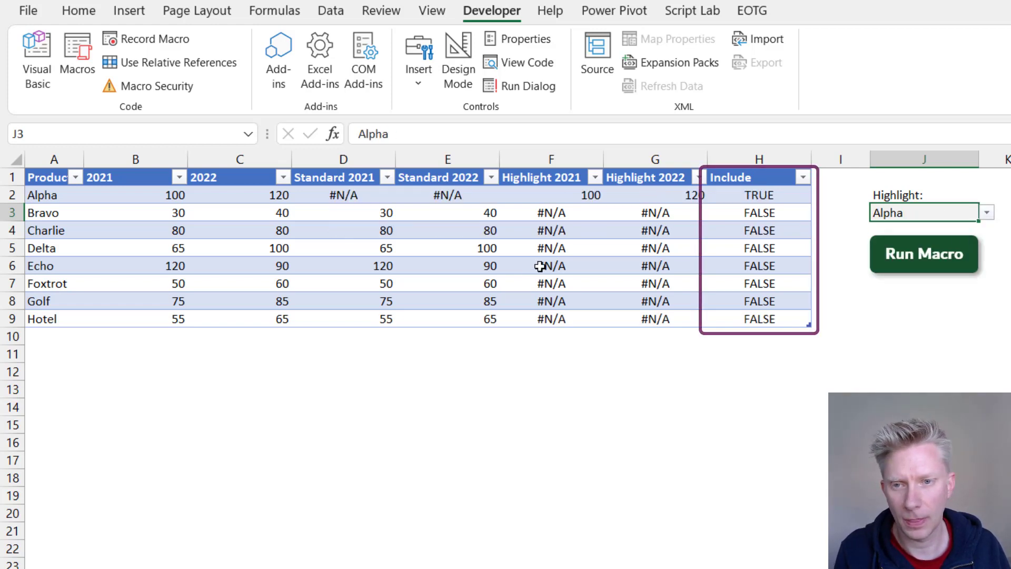
Review the Standard, Highlight and Include formulas in columns D through H
left_click(173, 198)
key("Right")
key("Right")
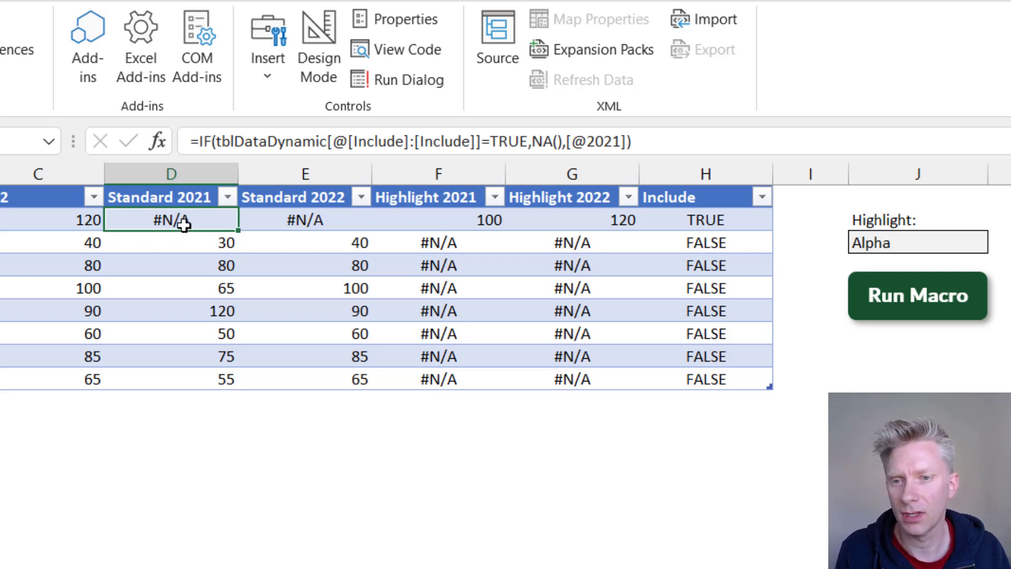
mouse_move(182, 219)
left_mouse_down()
mouse_move(291, 219)
mouse_move(265, 219)
left_mouse_up()
left_click(203, 222)
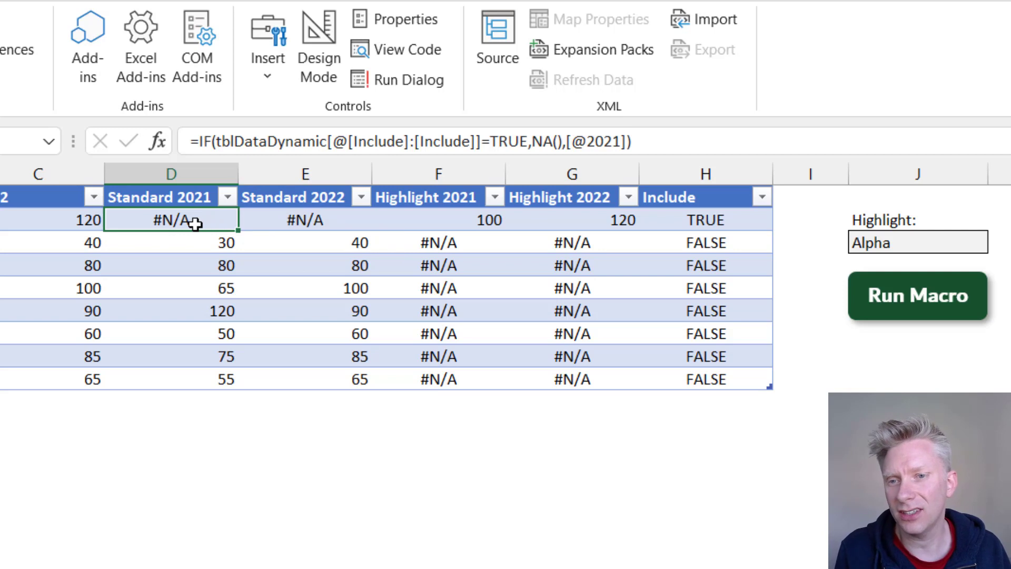
left_click(286, 223)
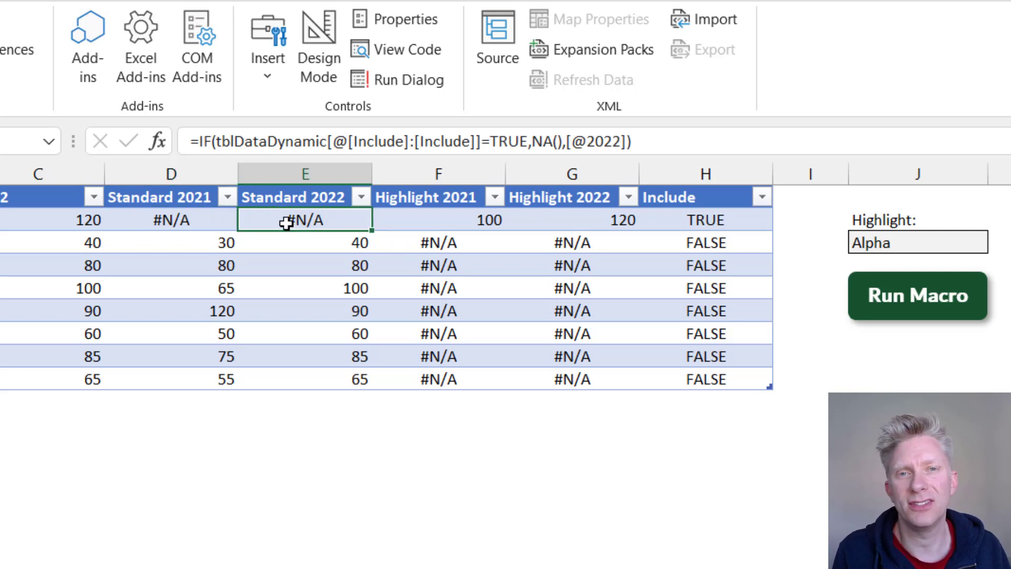
left_click(465, 215)
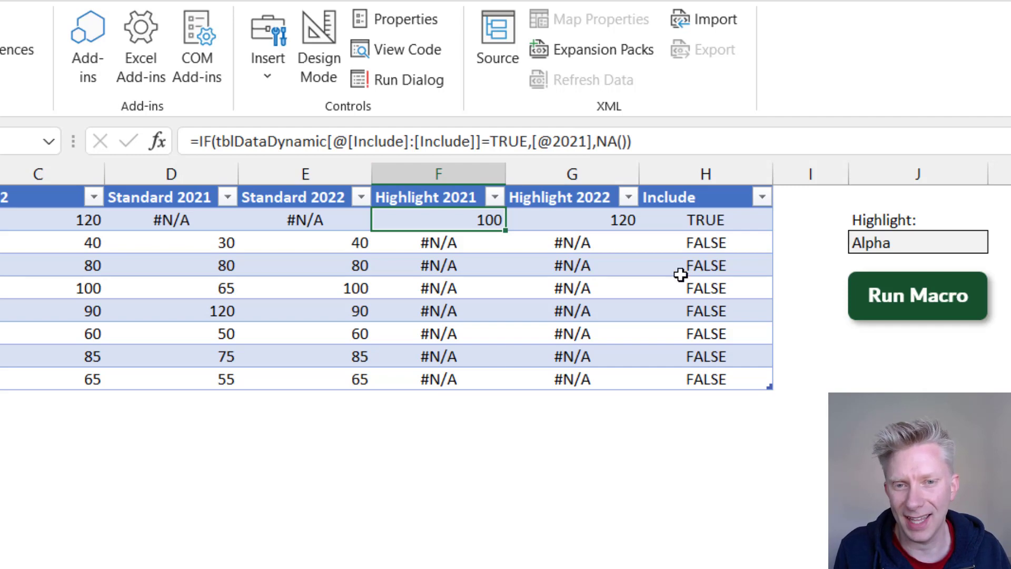
left_click(584, 220)
left_click(690, 220)
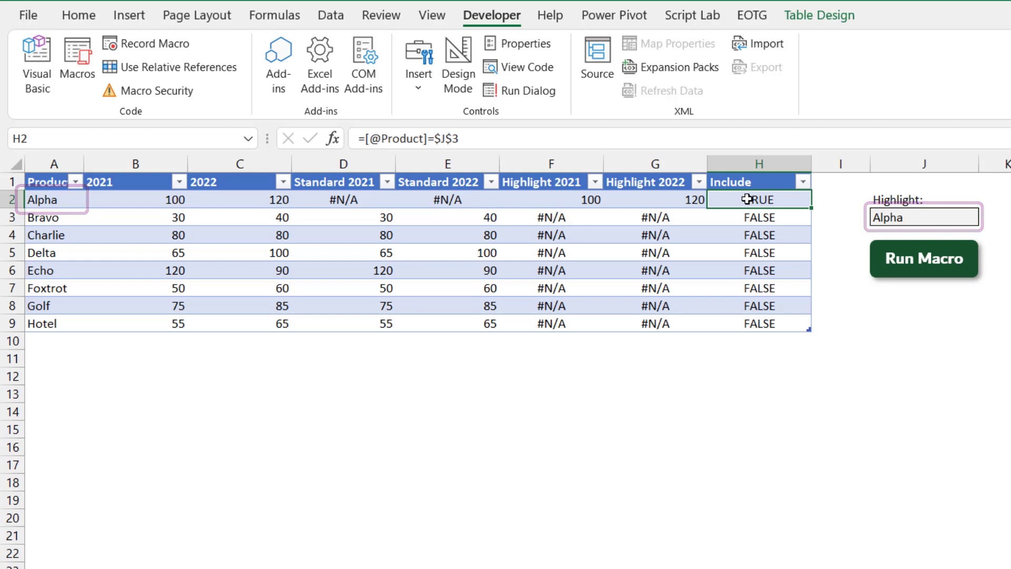
Mark the Standard 2021/2022 values and then the Highlight 2021/2022 values
left_click_drag(344, 200, 448, 323)
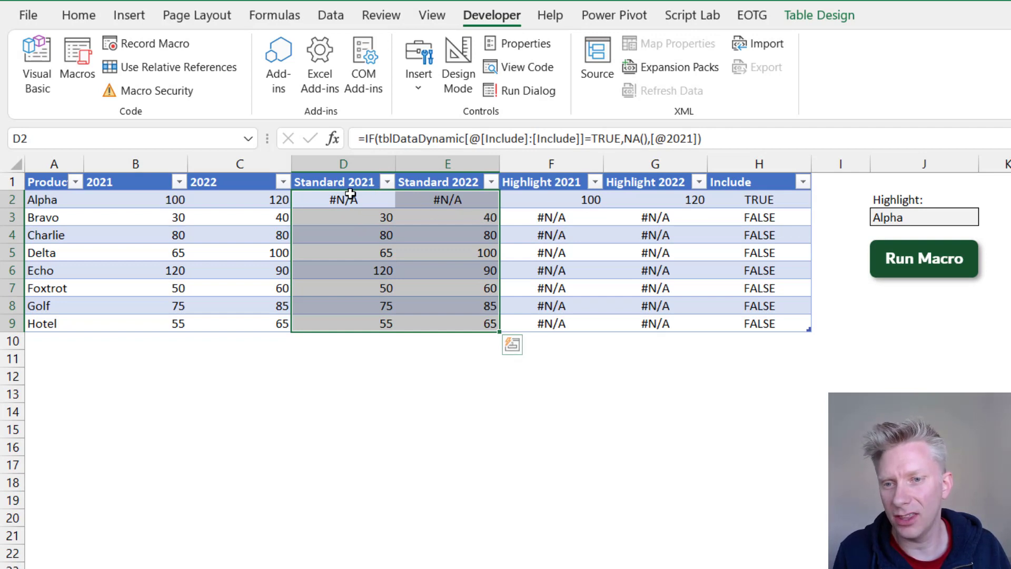
left_click_drag(343, 200, 469, 324)
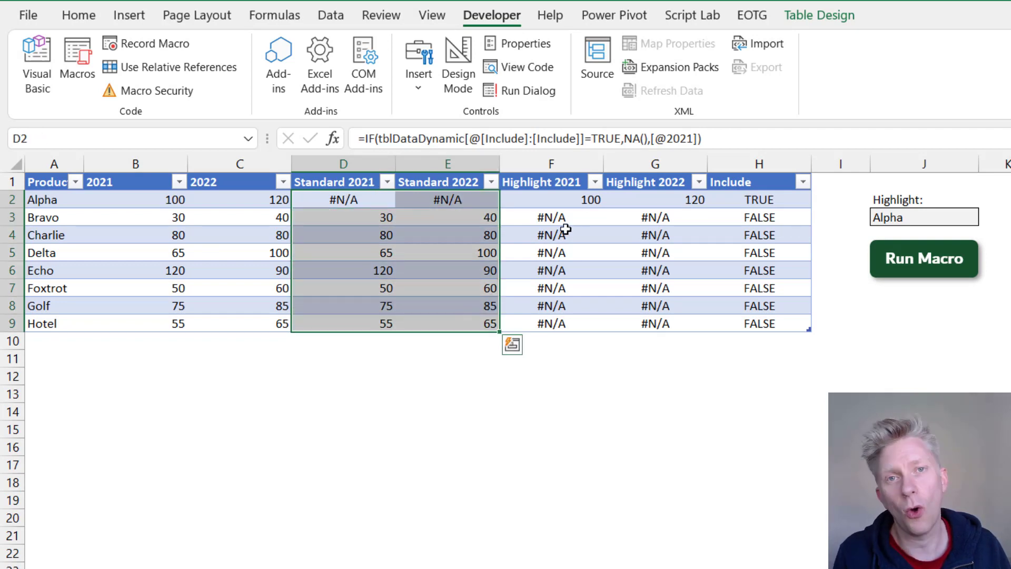
left_click_drag(542, 200, 643, 323)
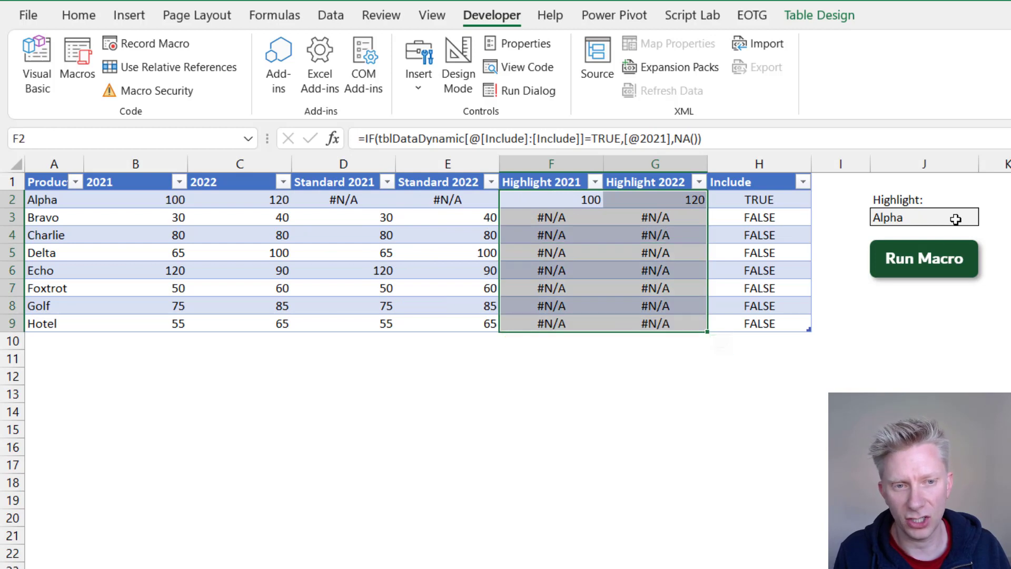
Set J3 to Charlie and mark its blanked Standard cells and 80/80 Highlight values in row 4
left_click(955, 218)
left_click(986, 219)
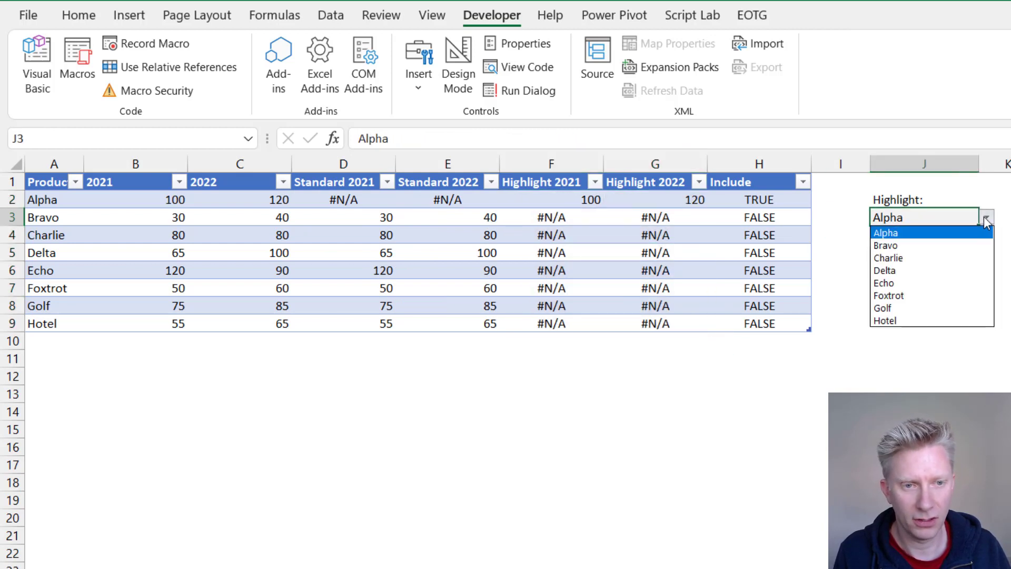
left_click(918, 258)
left_click_drag(337, 237, 458, 230)
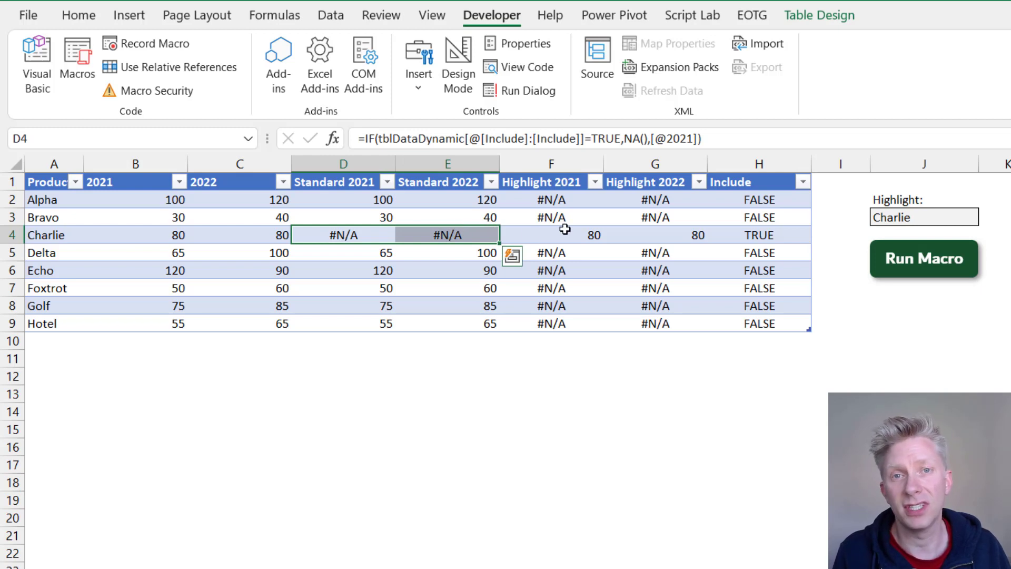
left_click_drag(558, 230, 639, 236)
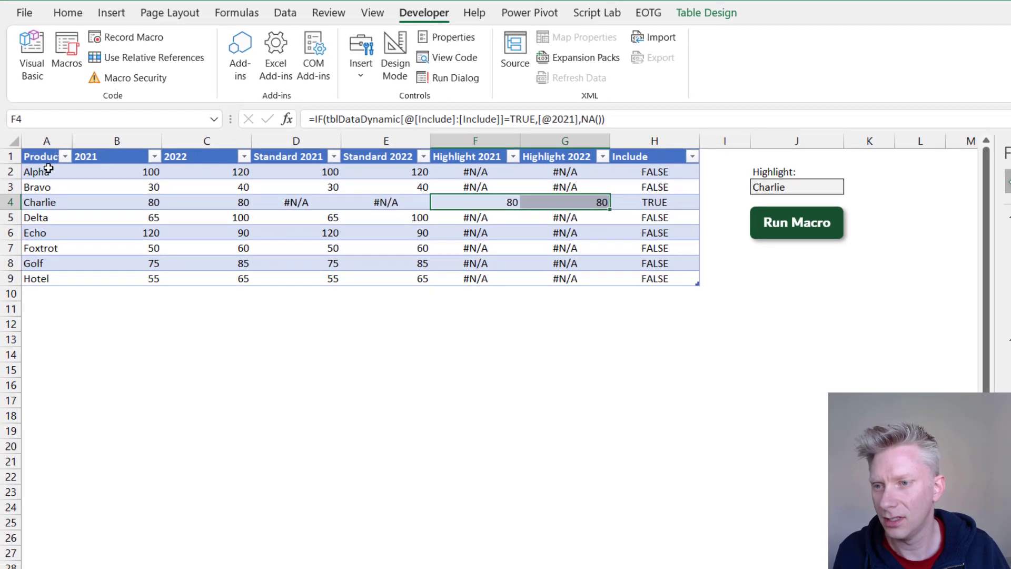
Insert a basic line chart of the product names and both Standard 2021/2022 columns
left_click_drag(39, 156, 41, 279)
left_click(302, 156, "ctrl")
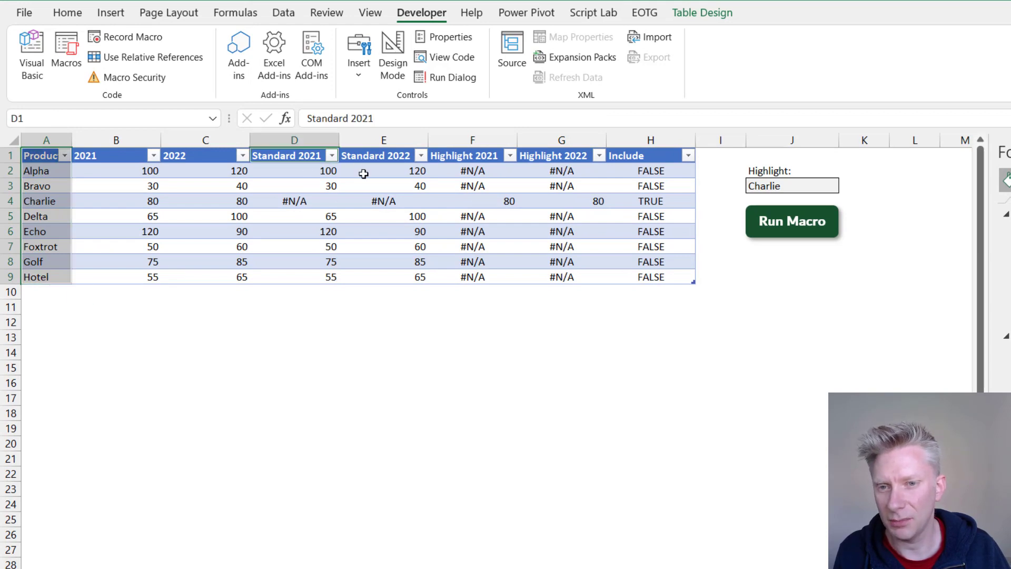
left_click_drag(363, 174, 366, 269)
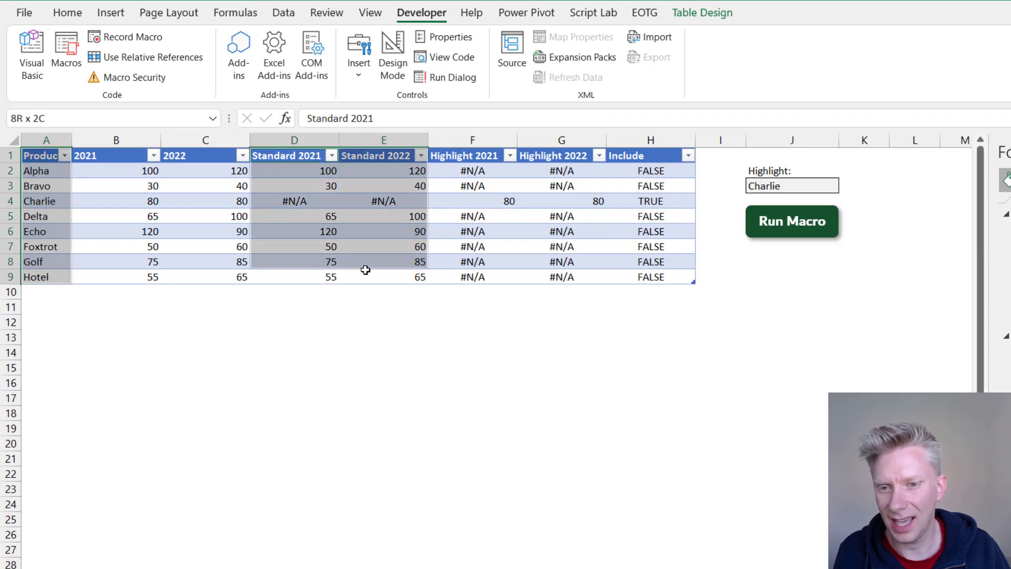
left_click(110, 13)
left_click(450, 57)
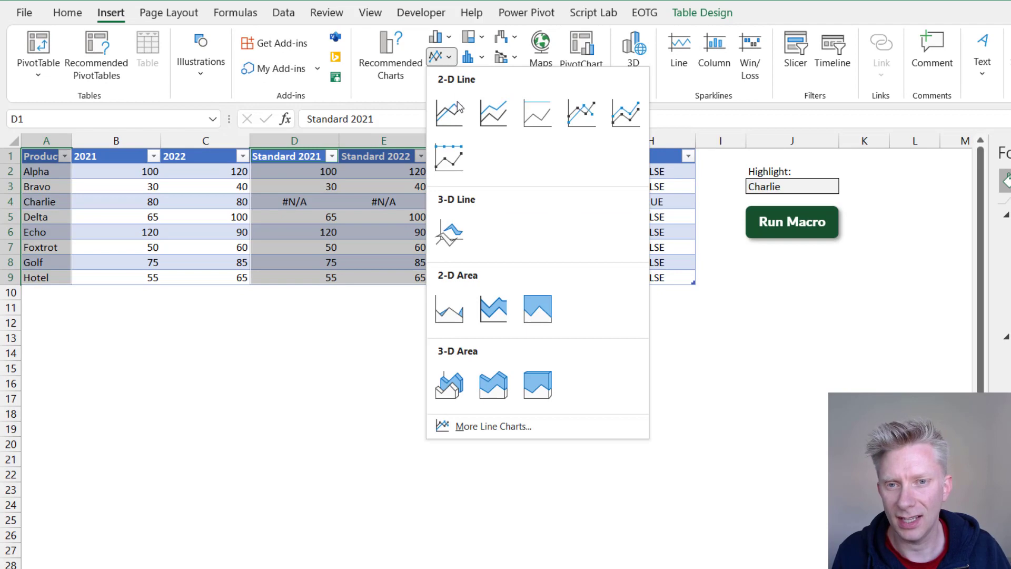
left_click(450, 112)
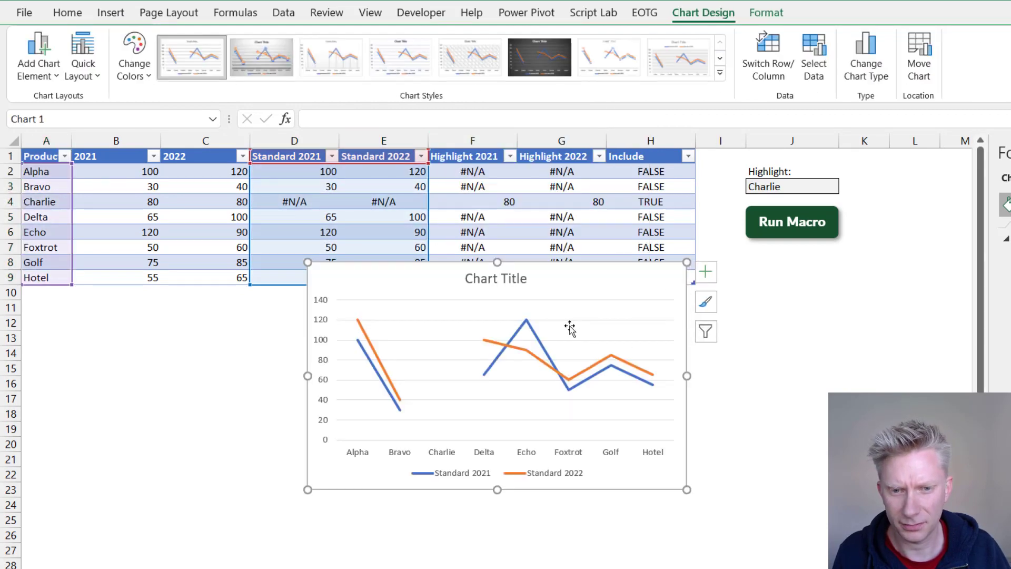
Switch the chart's rows and columns so each product becomes its own line across the years
right_click(574, 315)
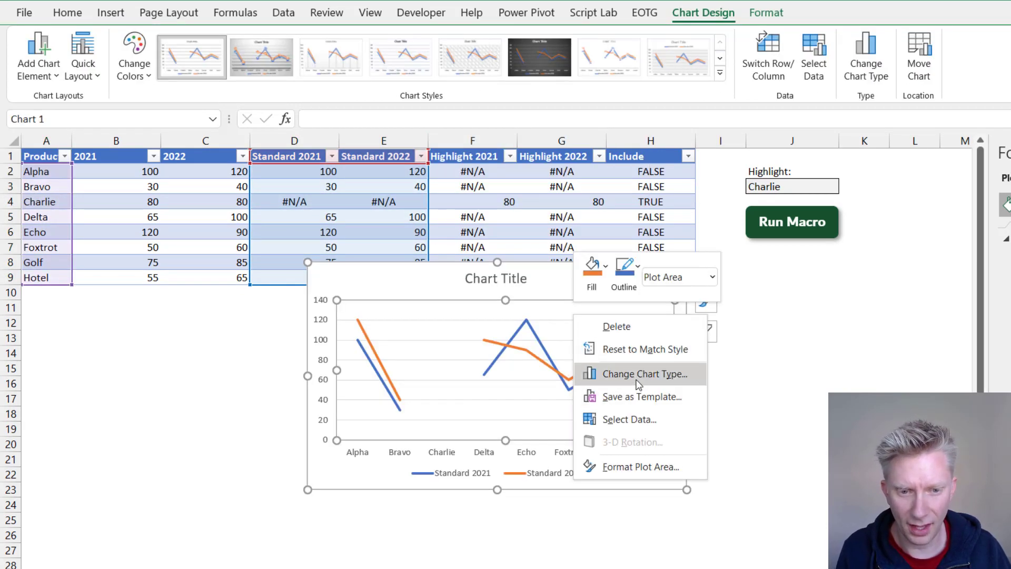
left_click(632, 419)
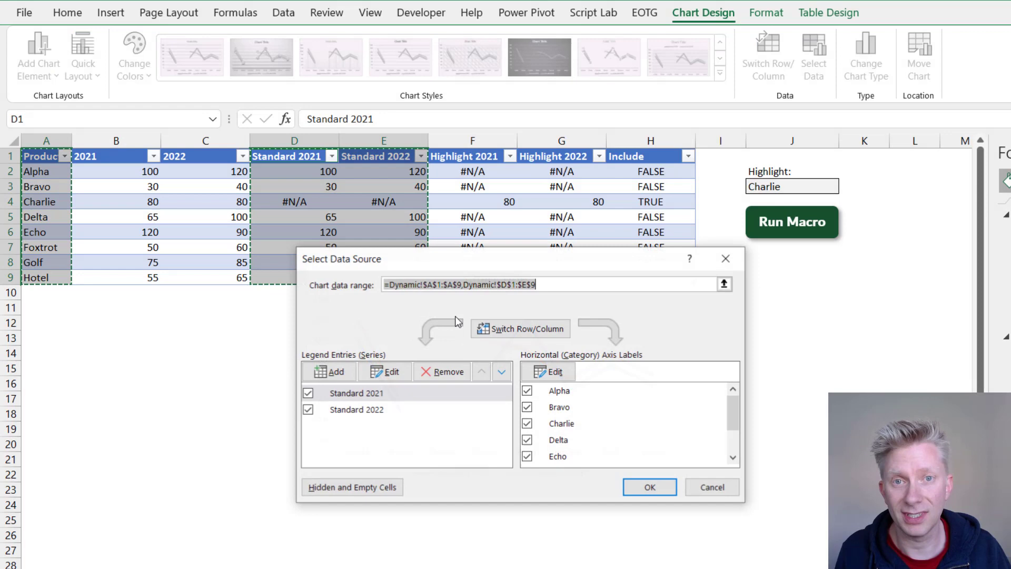
left_click(490, 328)
left_click(650, 487)
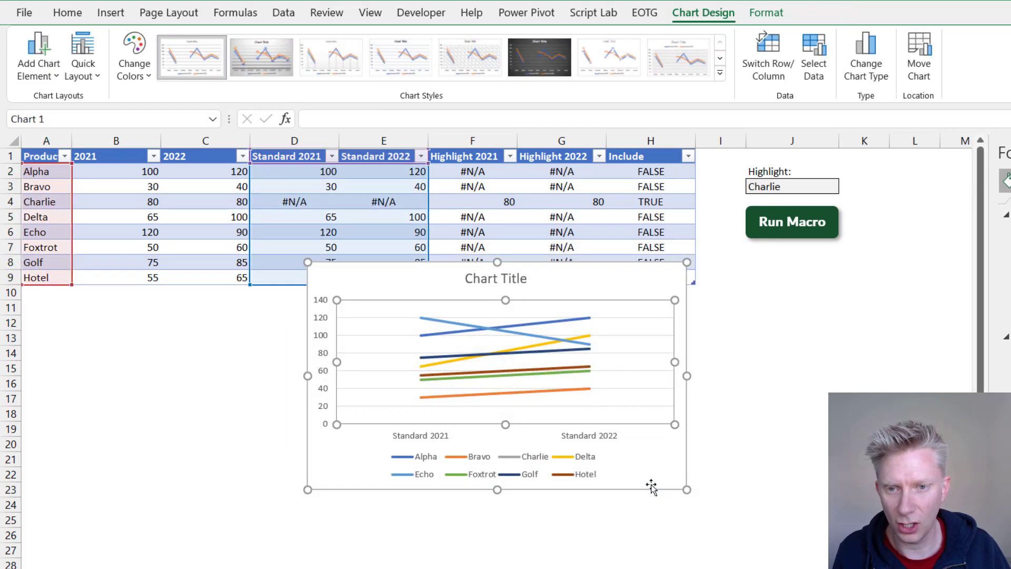
Move the chart beside the table, make it taller and narrower, and narrow the plot area
left_click_drag(599, 267, 640, 167)
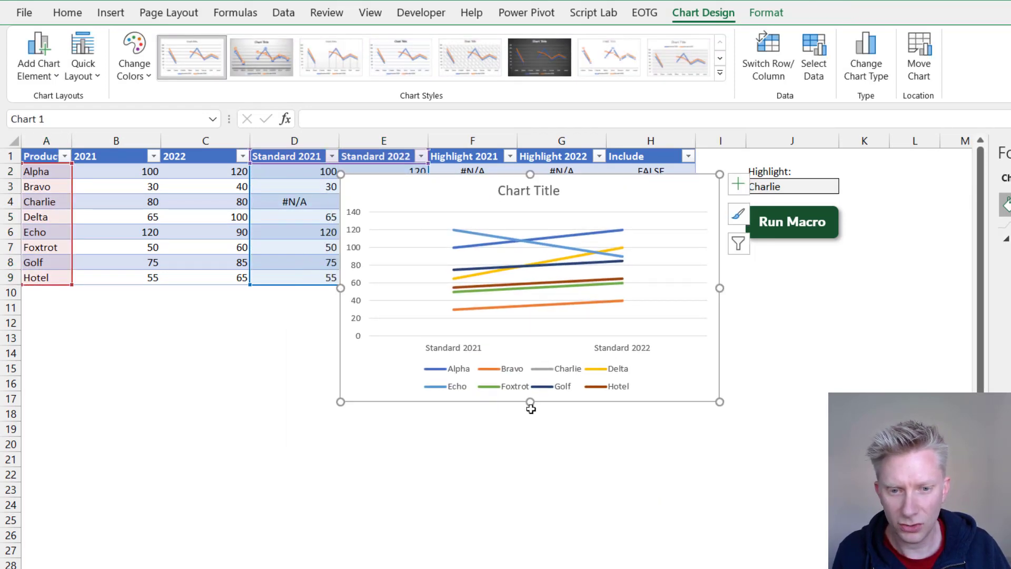
left_click_drag(529, 404, 530, 475)
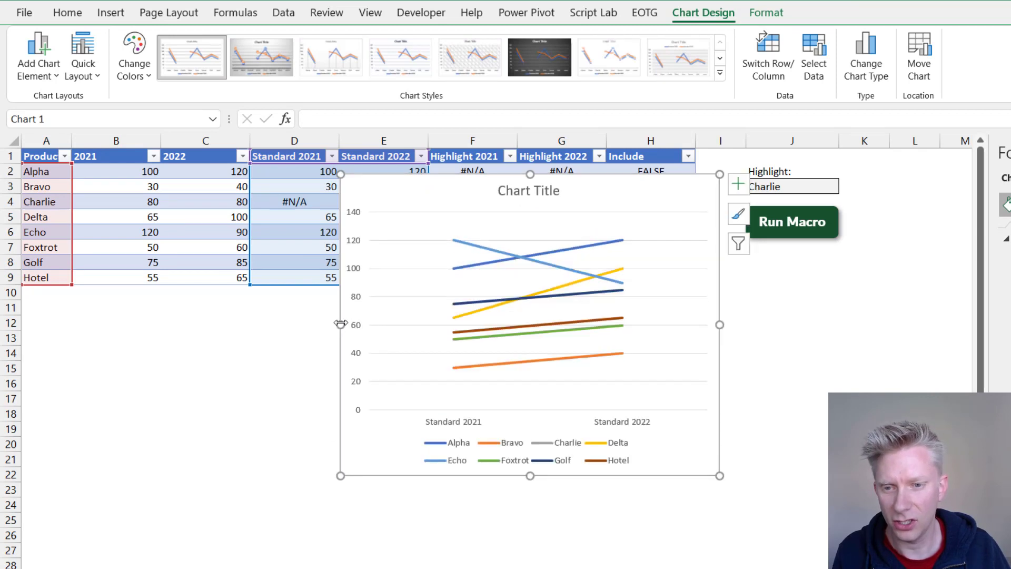
left_click_drag(341, 325, 503, 313)
left_click(449, 310)
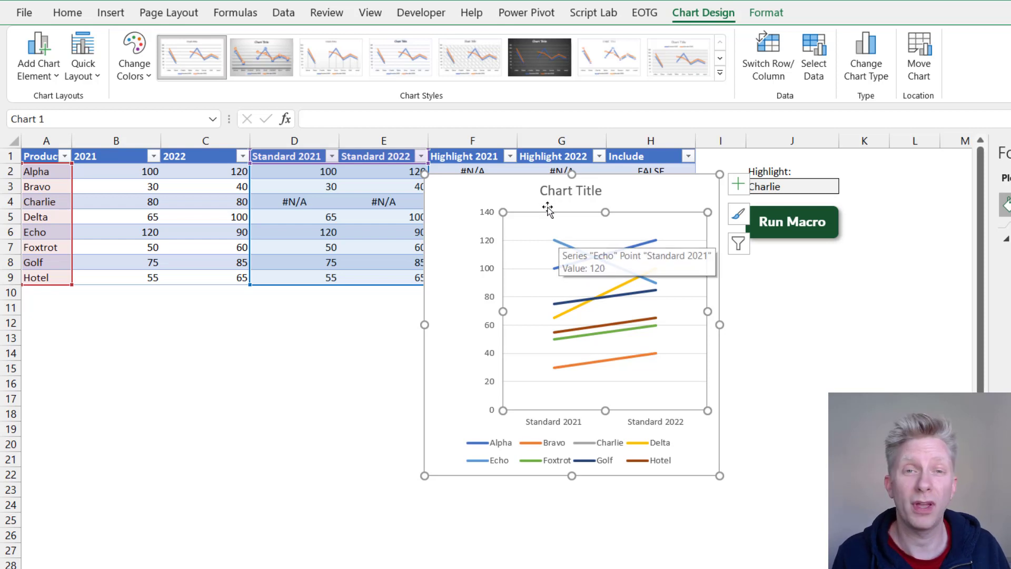
left_click_drag(706, 311, 681, 311)
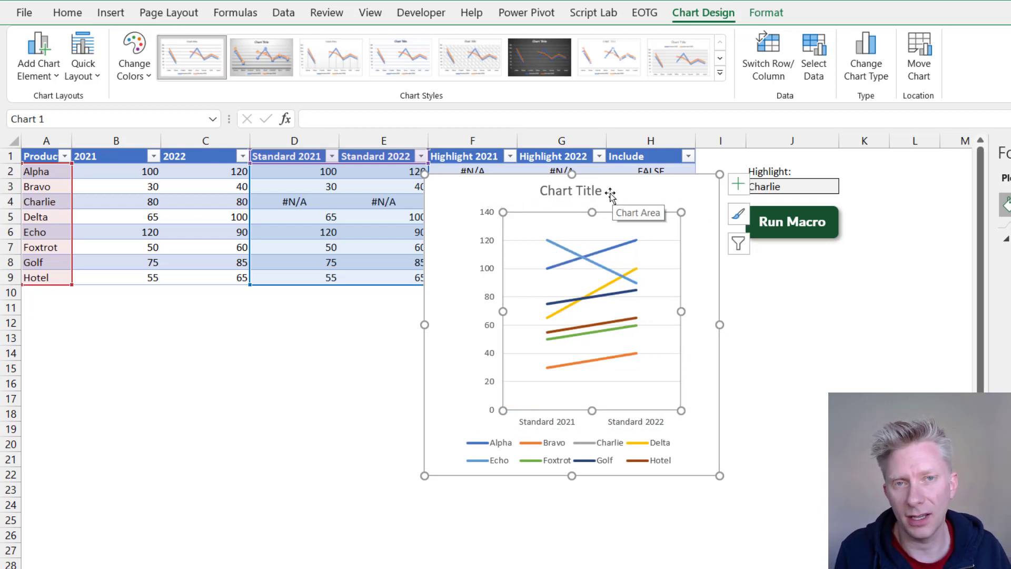
left_click(629, 180)
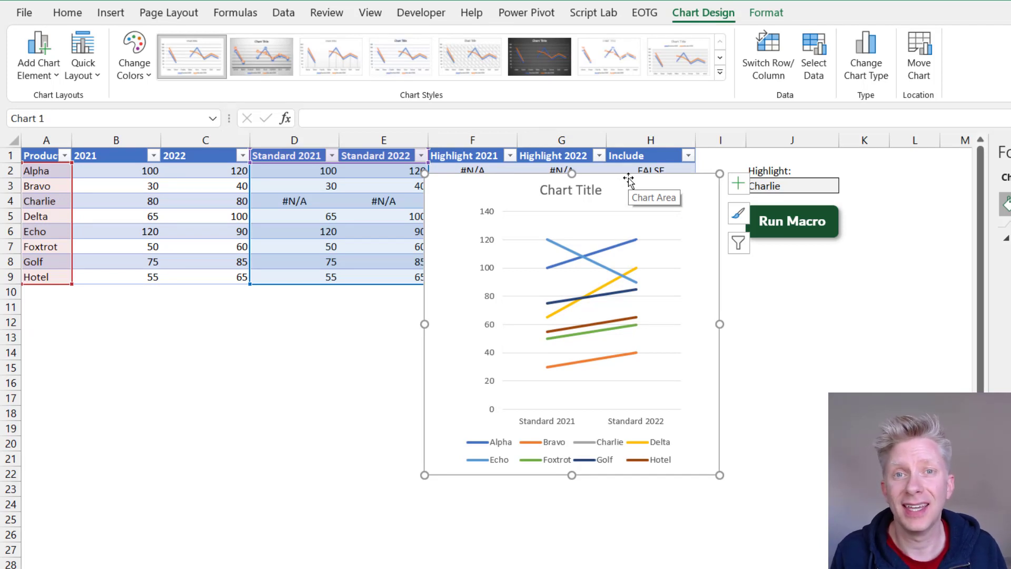
Add a chart series named =Dynamic!$A$2 (Alpha) with values =Dynamic!$F$2:$G$2
right_click(651, 223)
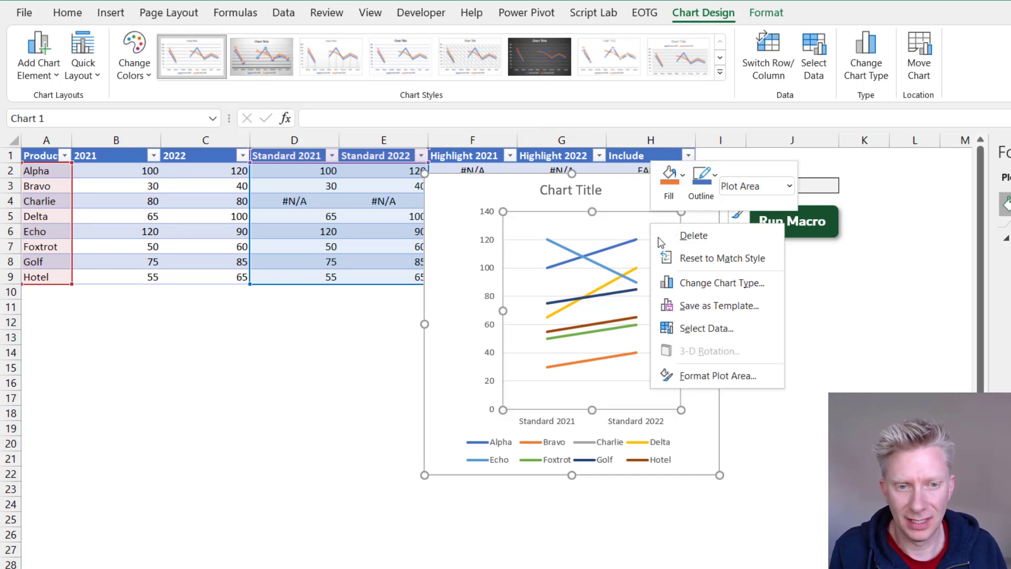
left_click(715, 328)
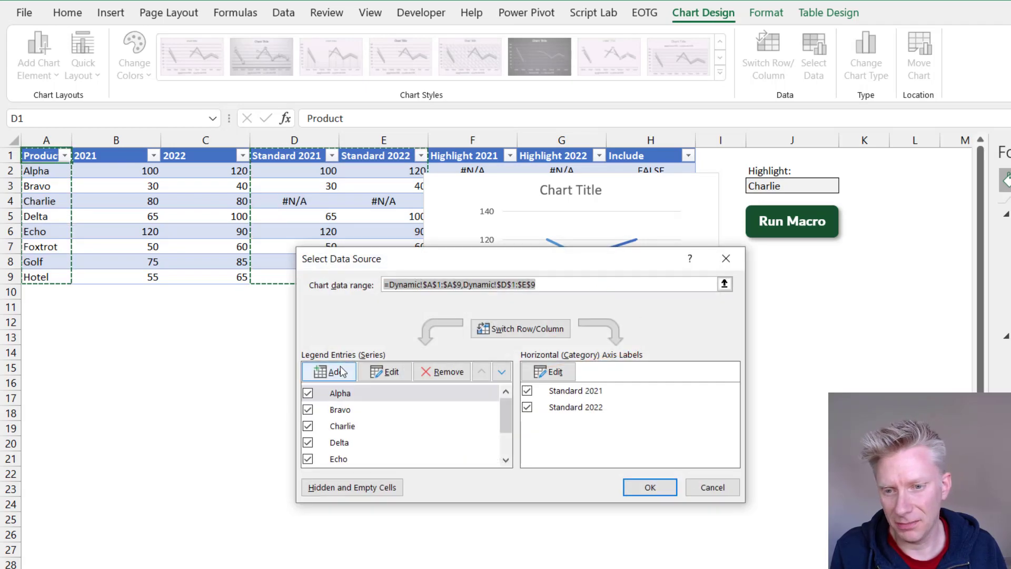
left_click(335, 372)
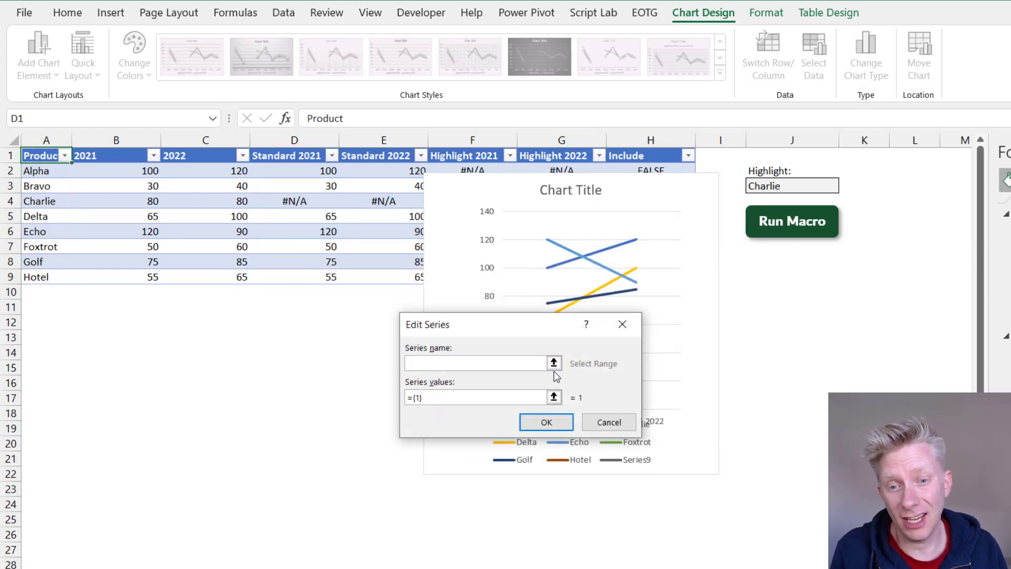
left_click(554, 363)
left_click(53, 172)
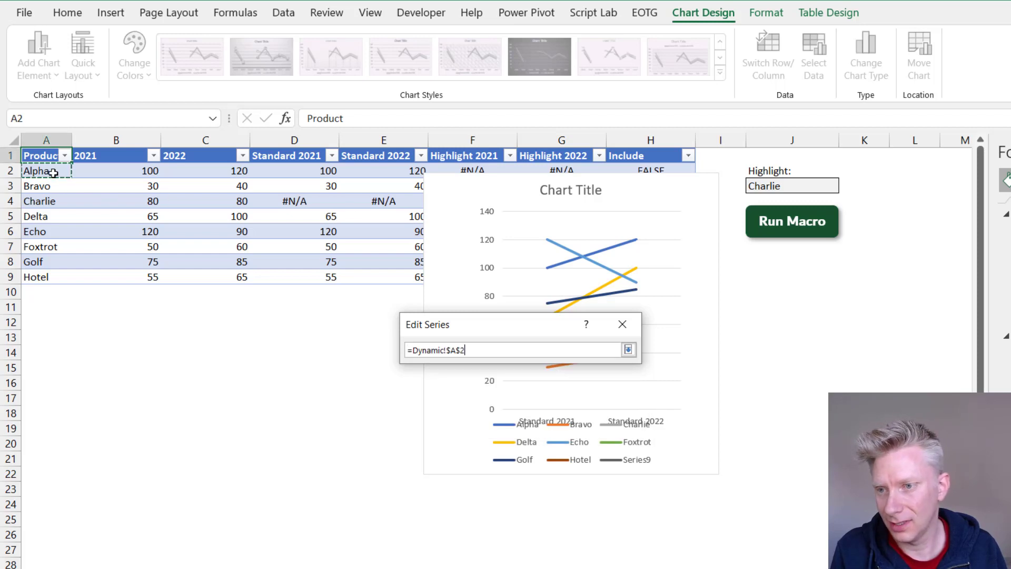
left_click(628, 349)
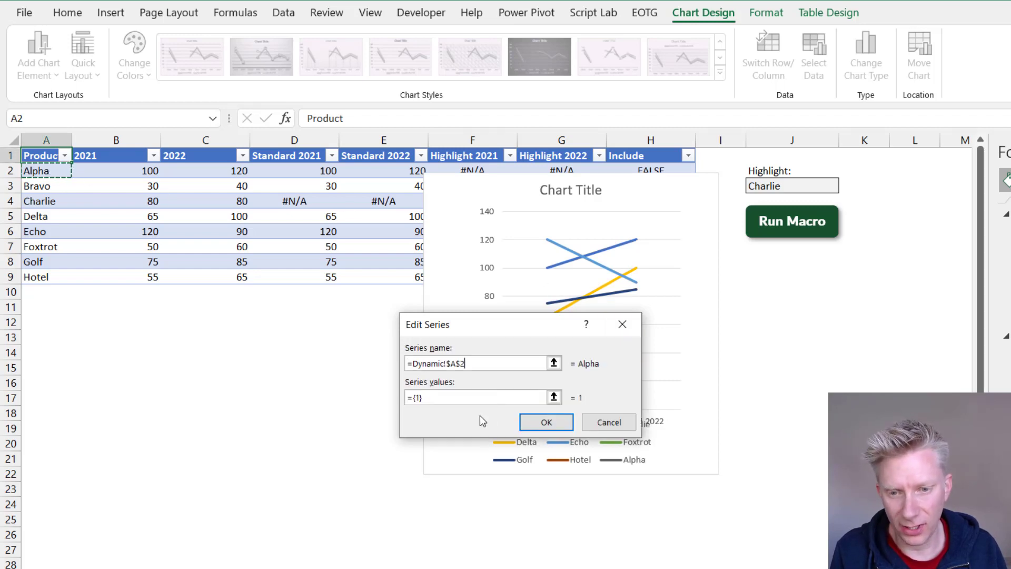
left_click(554, 397)
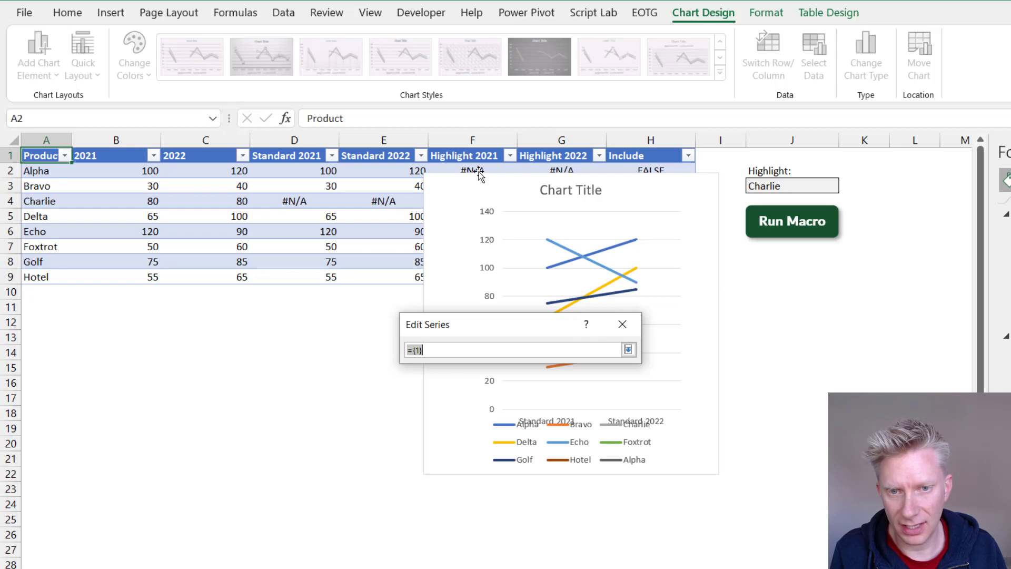
left_click_drag(479, 174, 601, 172)
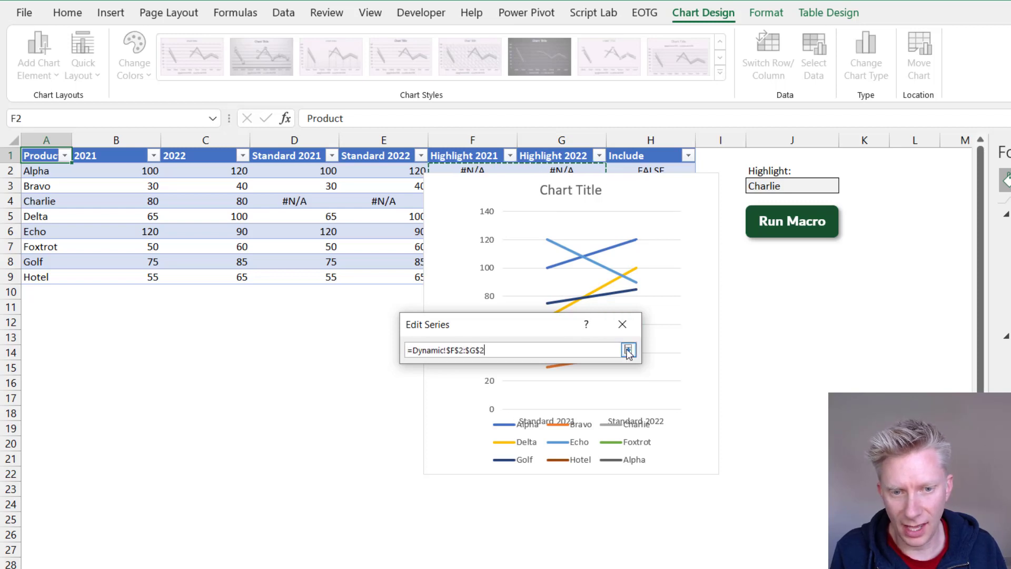
left_click(628, 350)
left_click(548, 423)
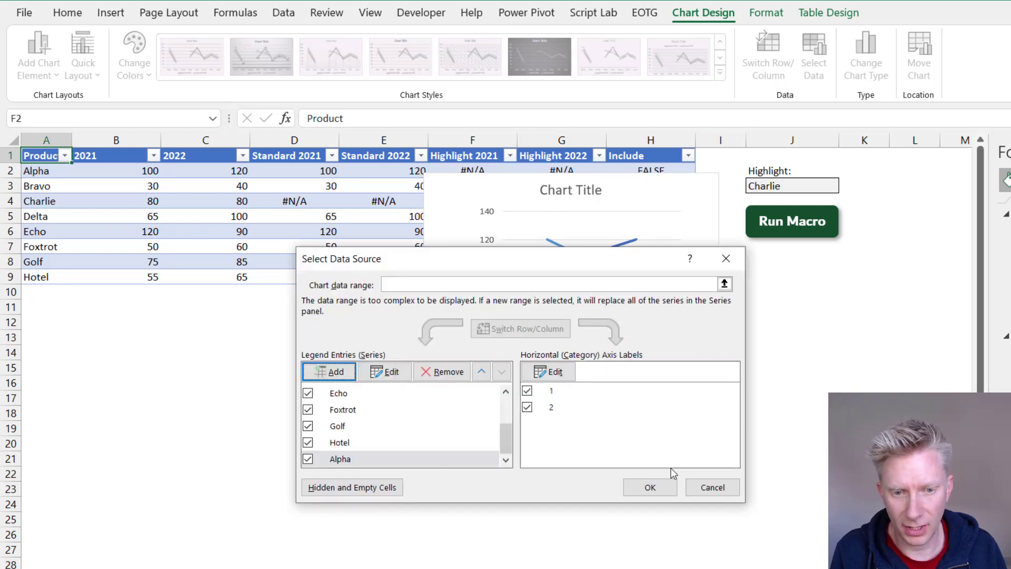
left_click(649, 486)
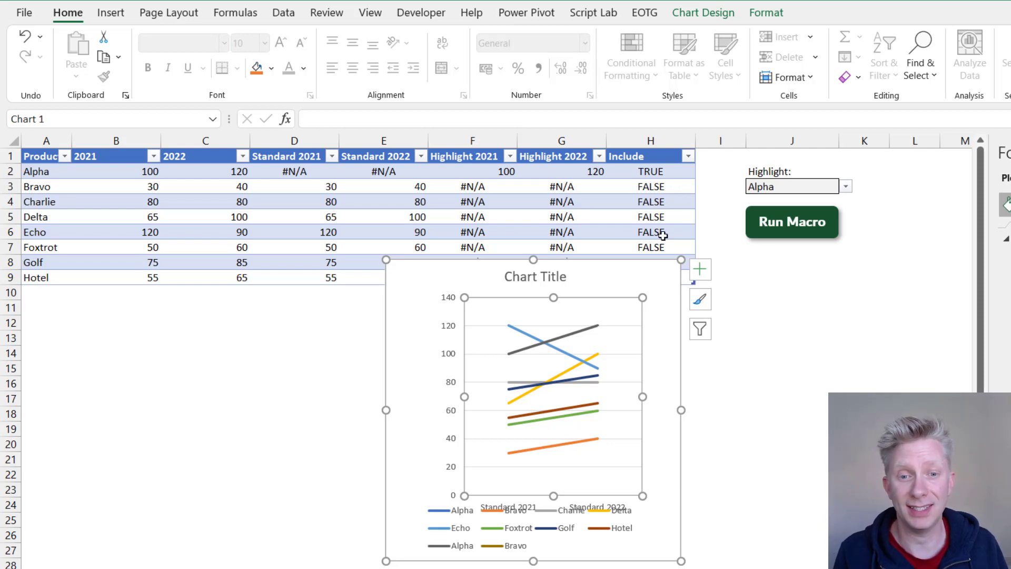
Delete the hand-built chart and select a cell inside the product table
left_click(653, 263)
key("Delete")
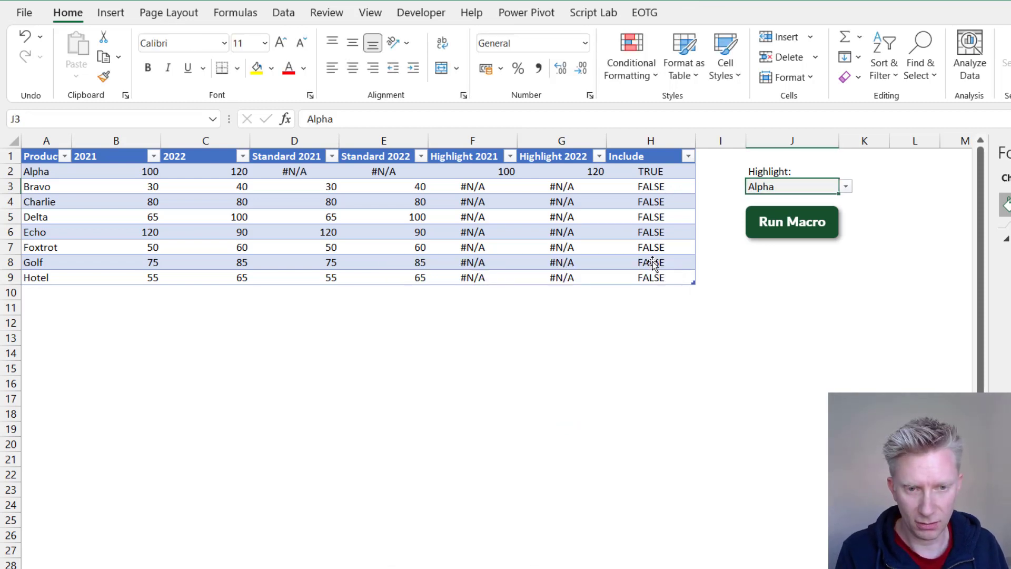
left_click(173, 186)
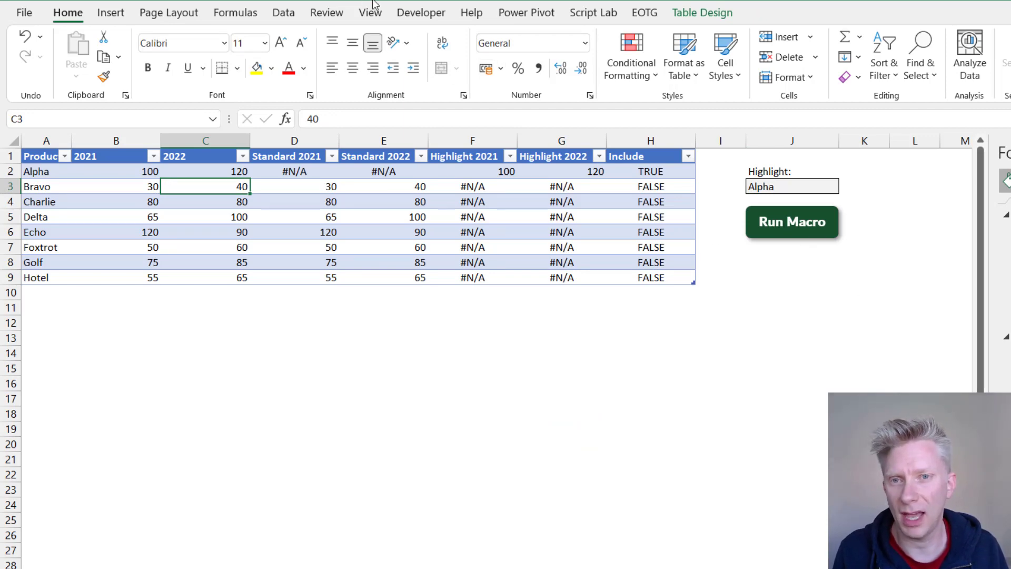
Review the createDynamicSlopegraph macro code in the Visual Basic editor, then return to the worksheet
left_click(421, 12)
left_click(22, 49)
scroll(655, 325, "down", 20)
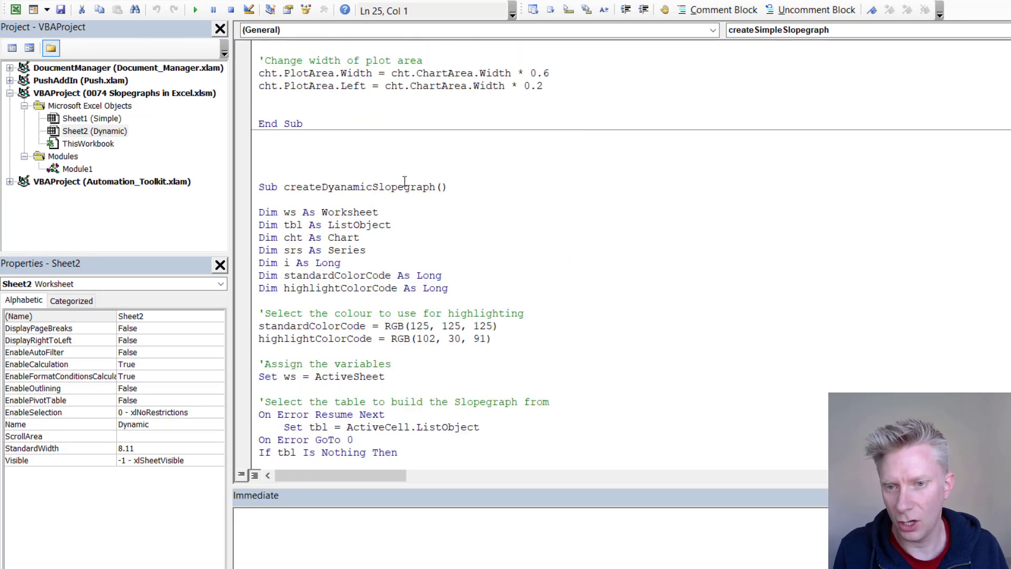
left_click_drag(464, 185, 258, 187)
scroll(553, 298, "down", 10)
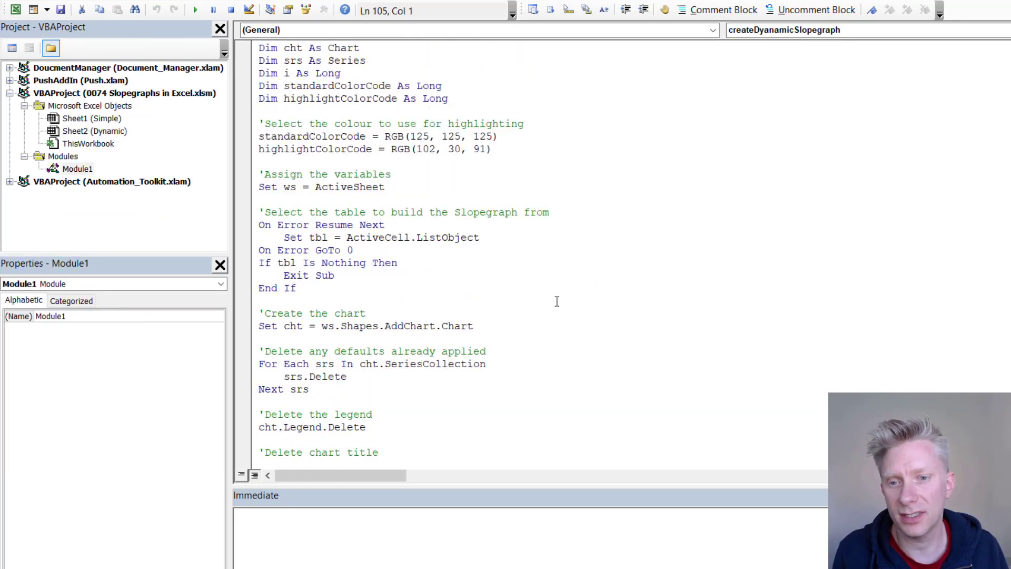
scroll(562, 306, "down", 10)
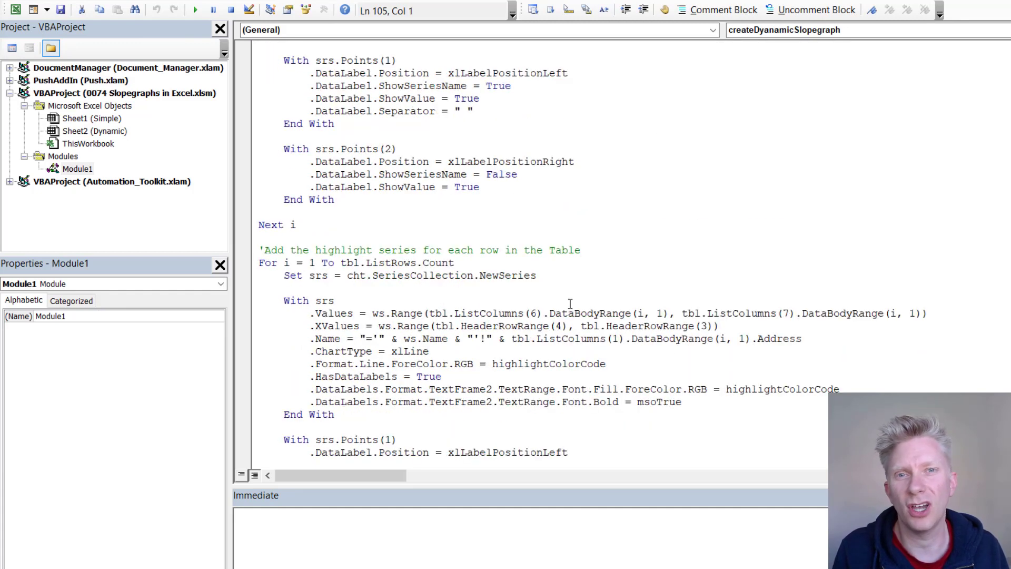
scroll(571, 304, "up", 6)
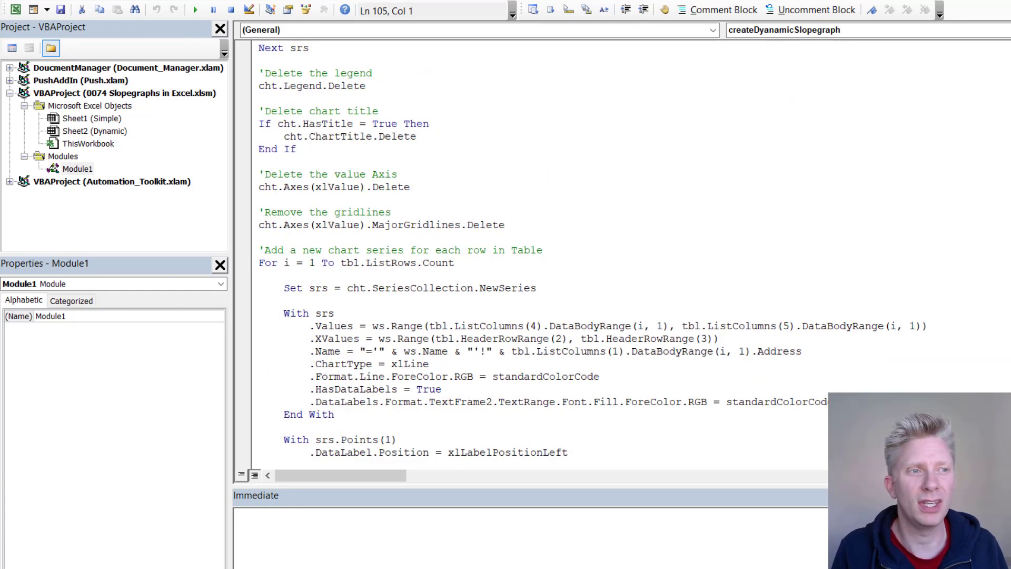
key("alt+F11")
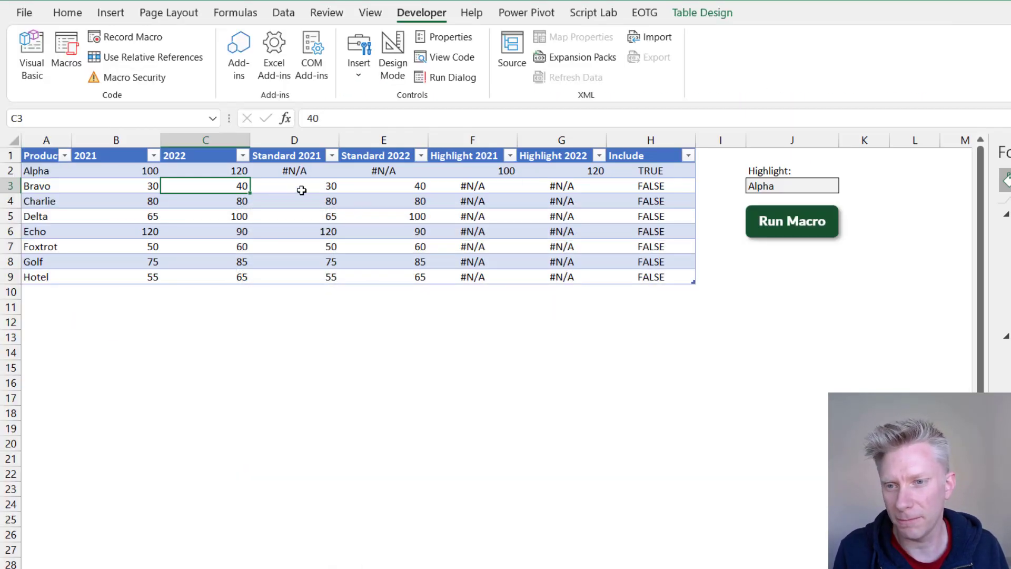
Run the macro to build the slope chart and stretch it from row 3 to row 27
left_click(782, 215)
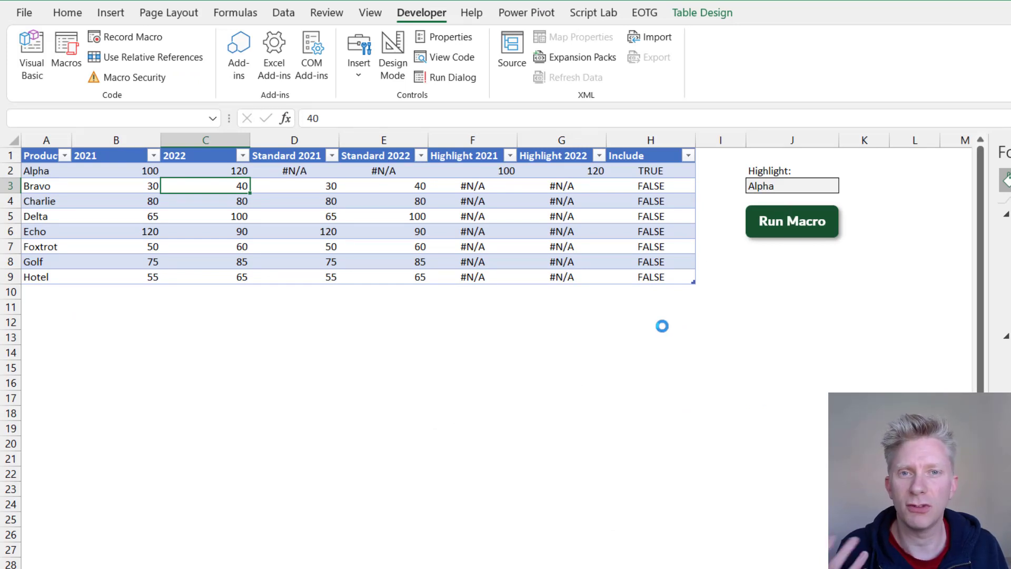
left_click(497, 271)
left_click_drag(497, 263, 498, 192)
left_click_drag(499, 488, 498, 548)
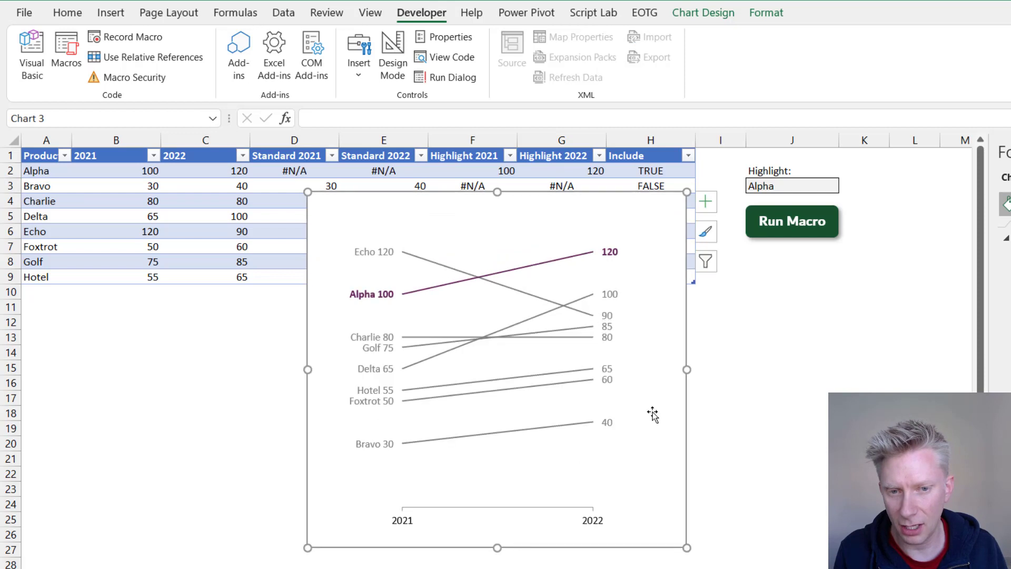
Test the J3 highlight dropdown by choosing Delta, then Foxtrot, then Delta again
left_click(823, 184)
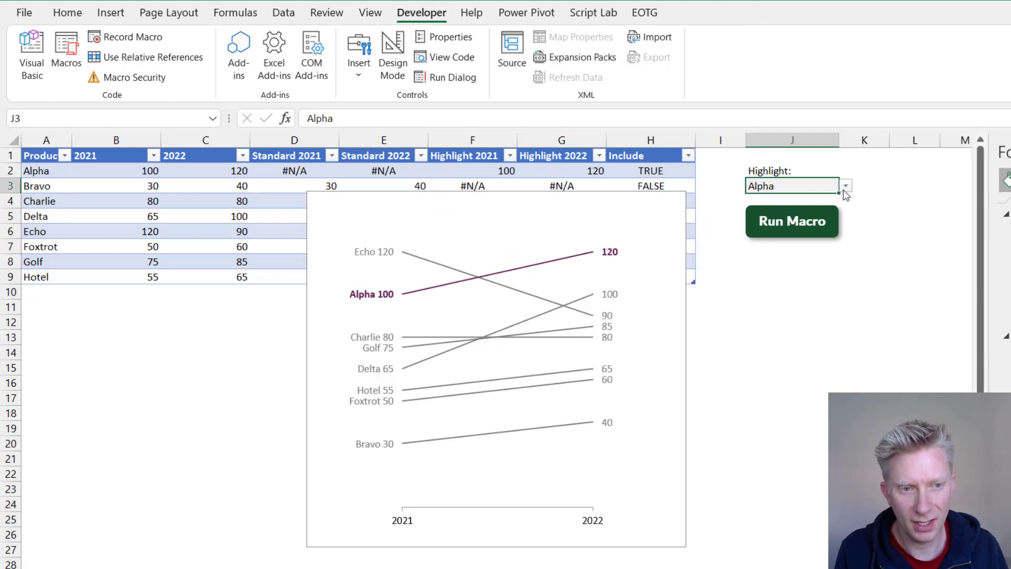
left_click(845, 185)
left_click(764, 230)
left_click(816, 224)
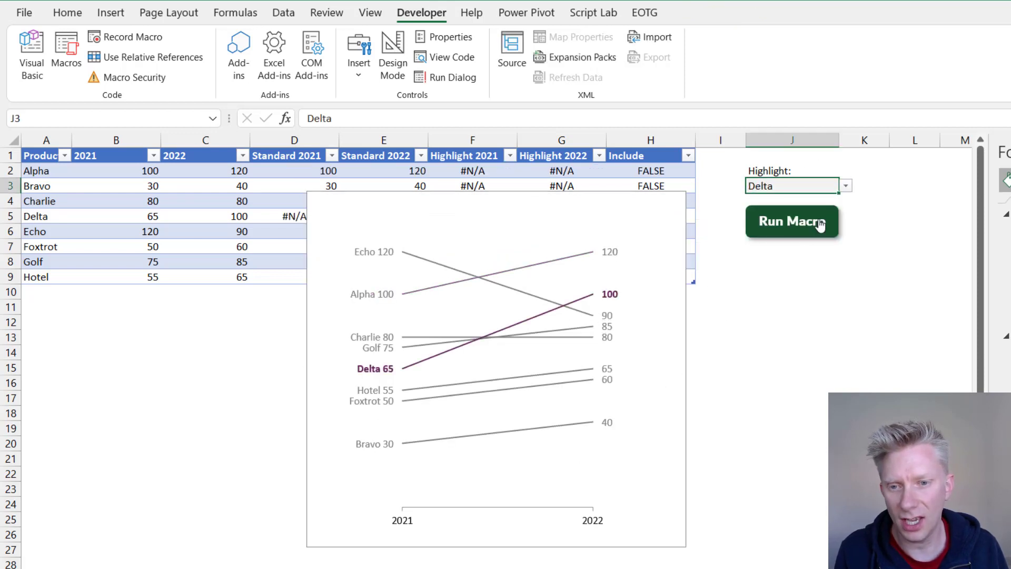
left_click(845, 186)
left_click(798, 251)
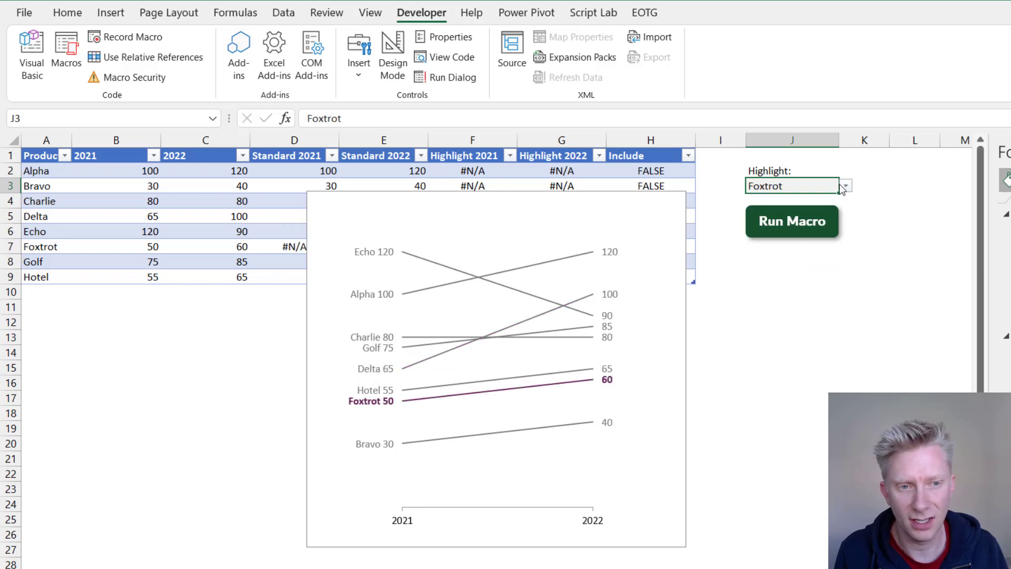
left_click(845, 185)
left_click(800, 230)
left_click(792, 236)
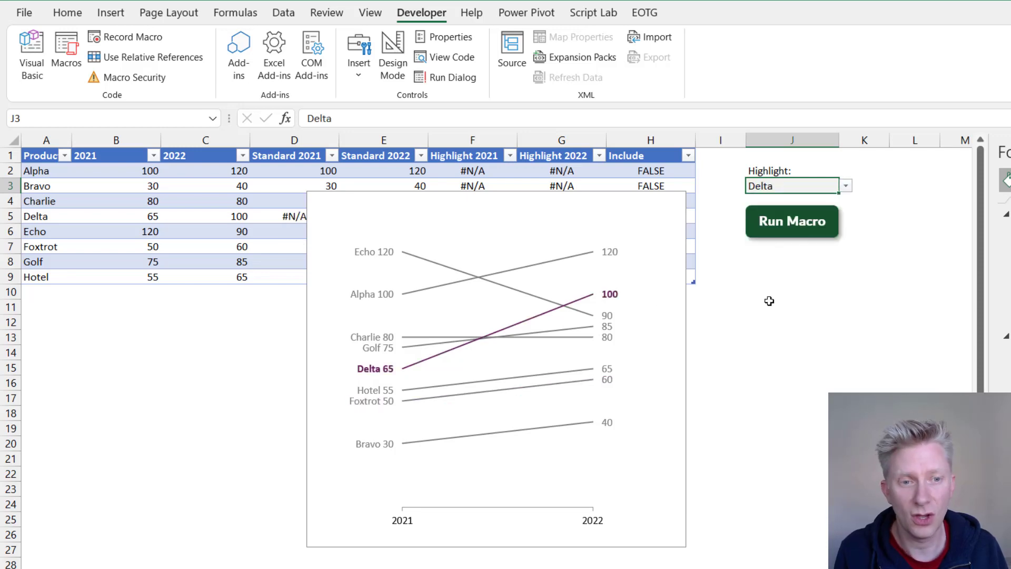